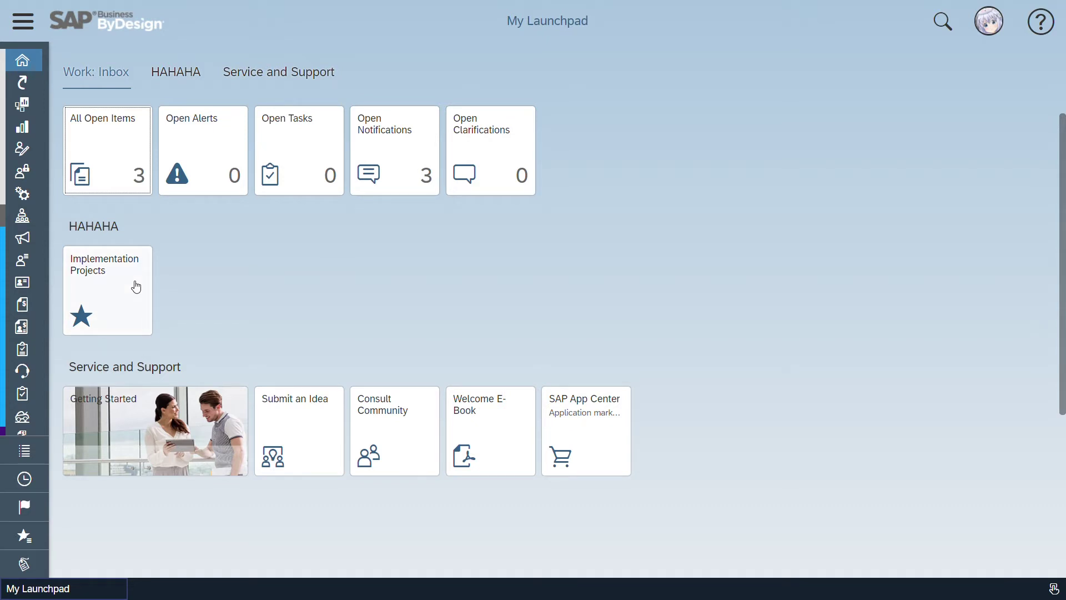
Step: Open the First Implementation project from Business Configuration > Implementation Projects
left_click(22, 21)
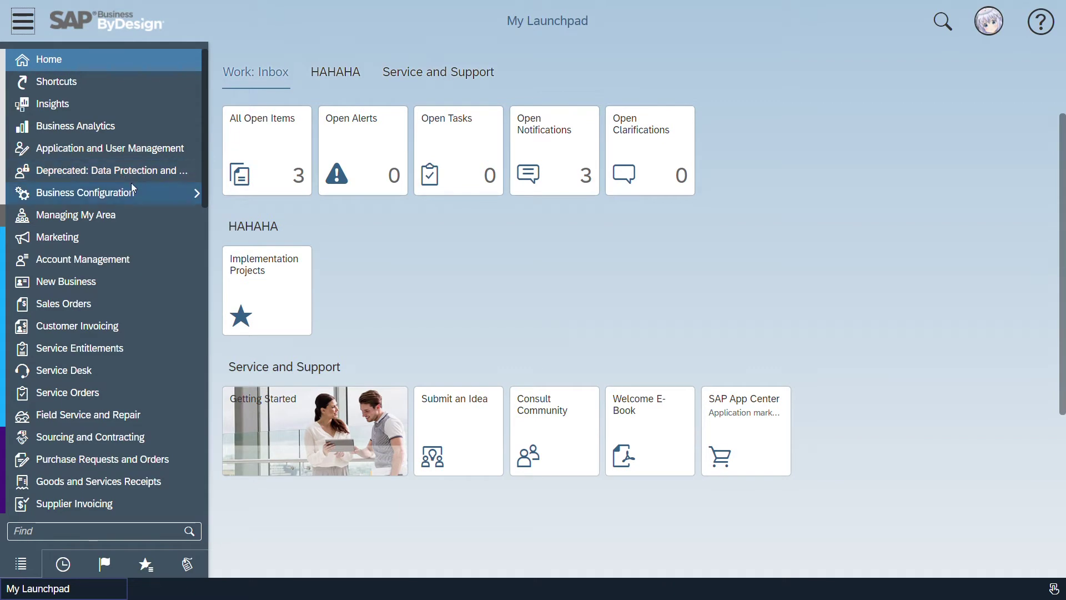
mouse_move(142, 197)
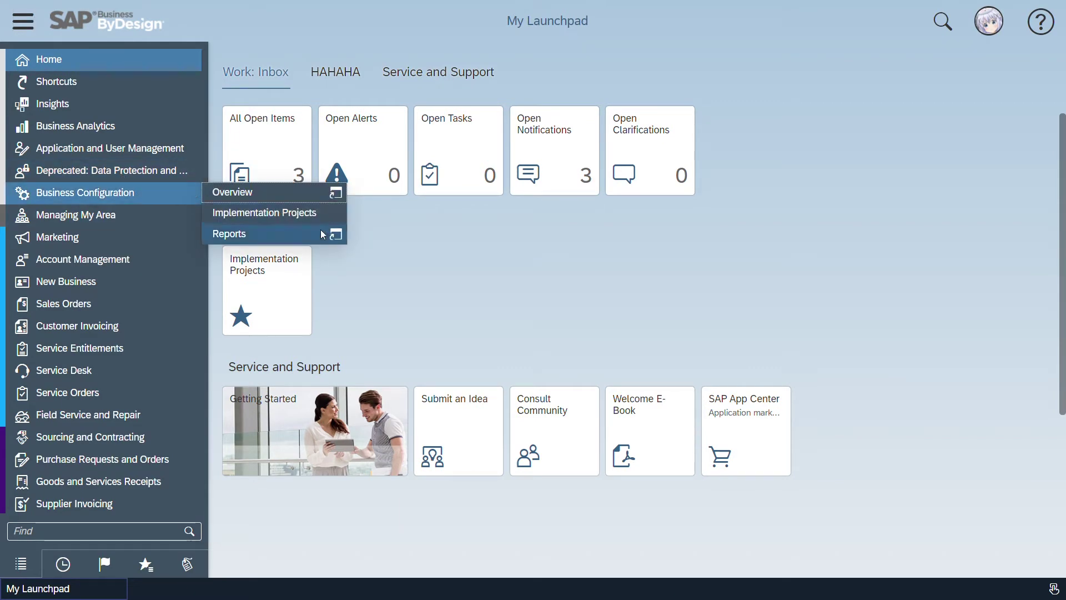
left_click(298, 302)
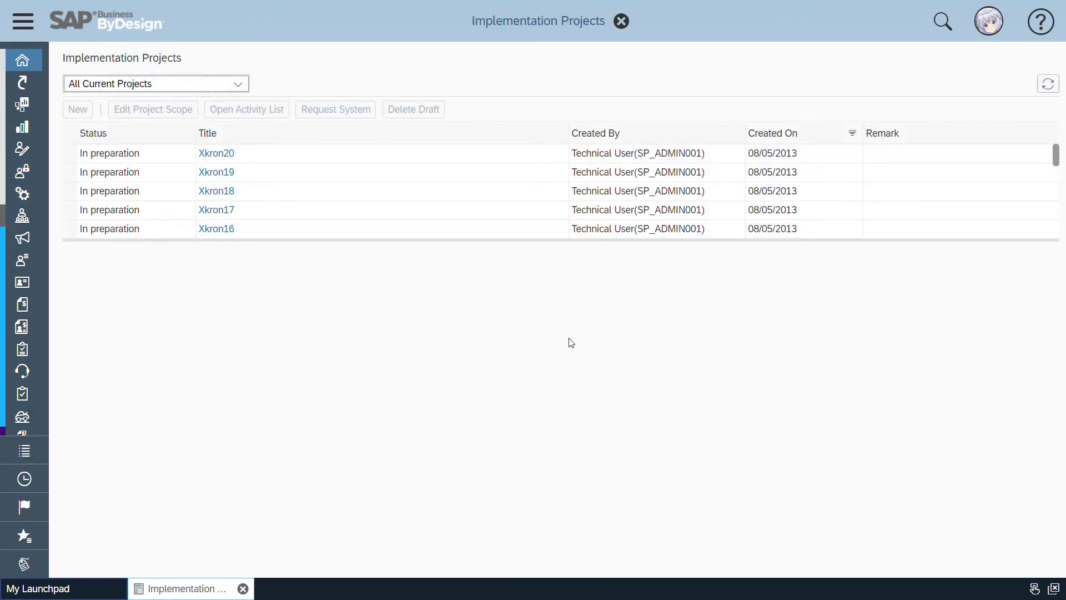
left_click(1060, 167)
left_click_drag(1059, 166, 1057, 245)
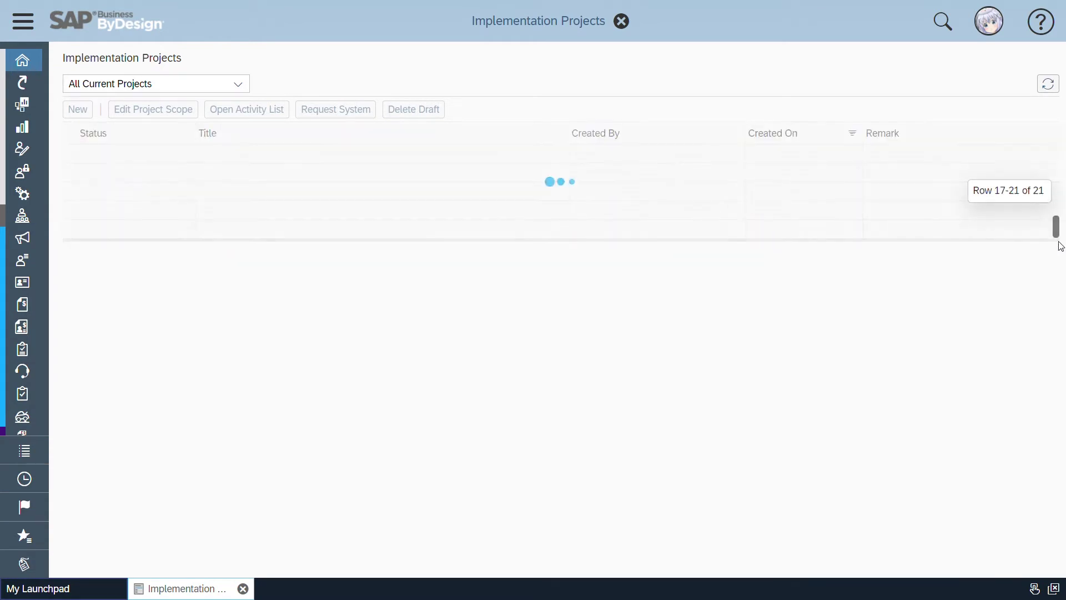
left_click(278, 230)
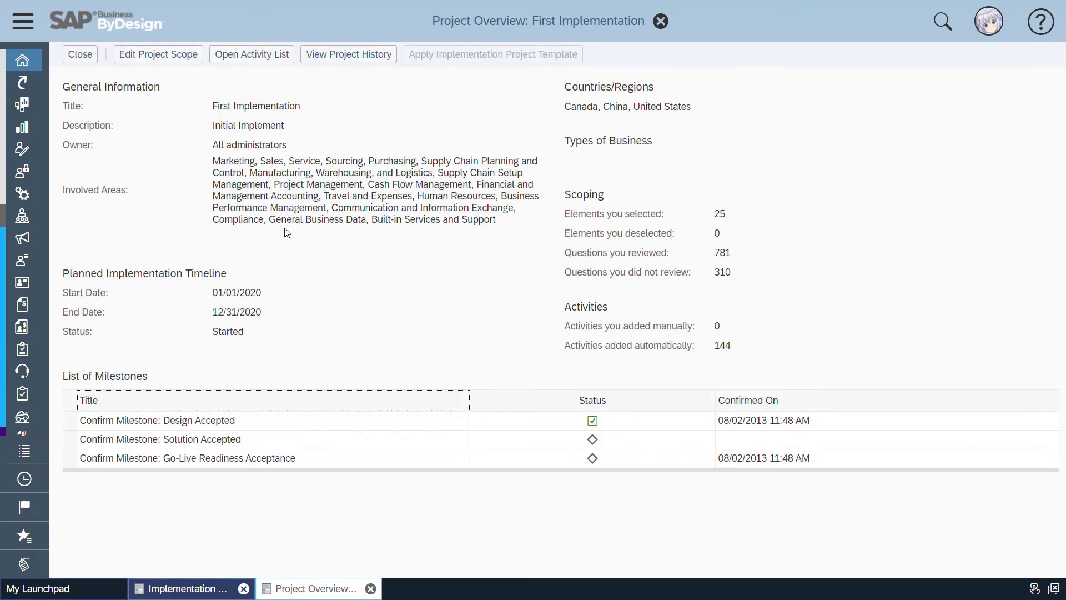
Step: Filter the activity list by 'account' and open the Charts of Accounts, Financial Reporting Structures, Account Determination activity
left_click(251, 54)
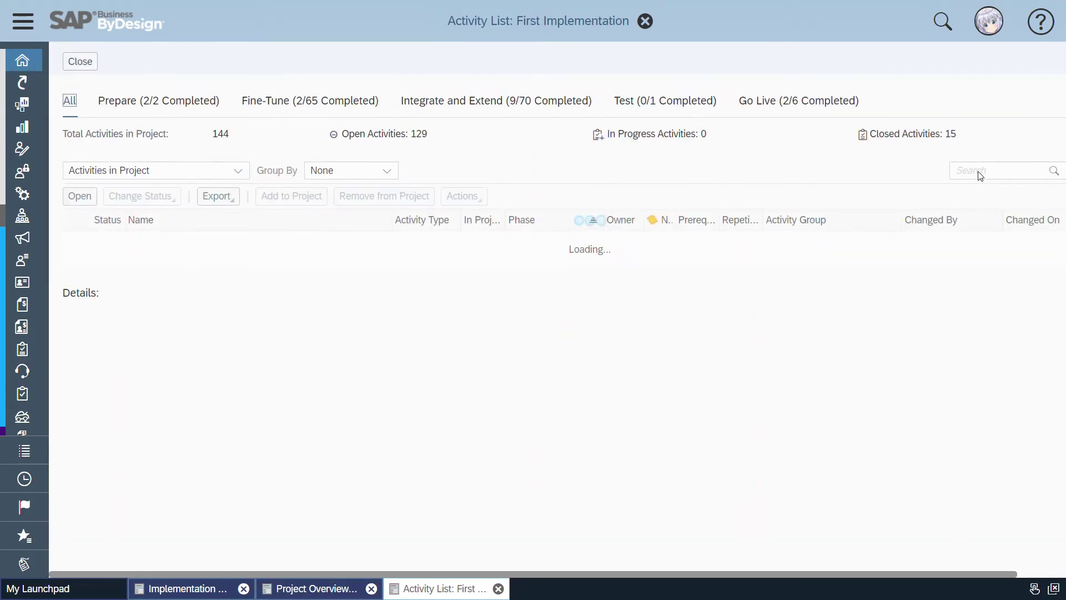
left_click(984, 176)
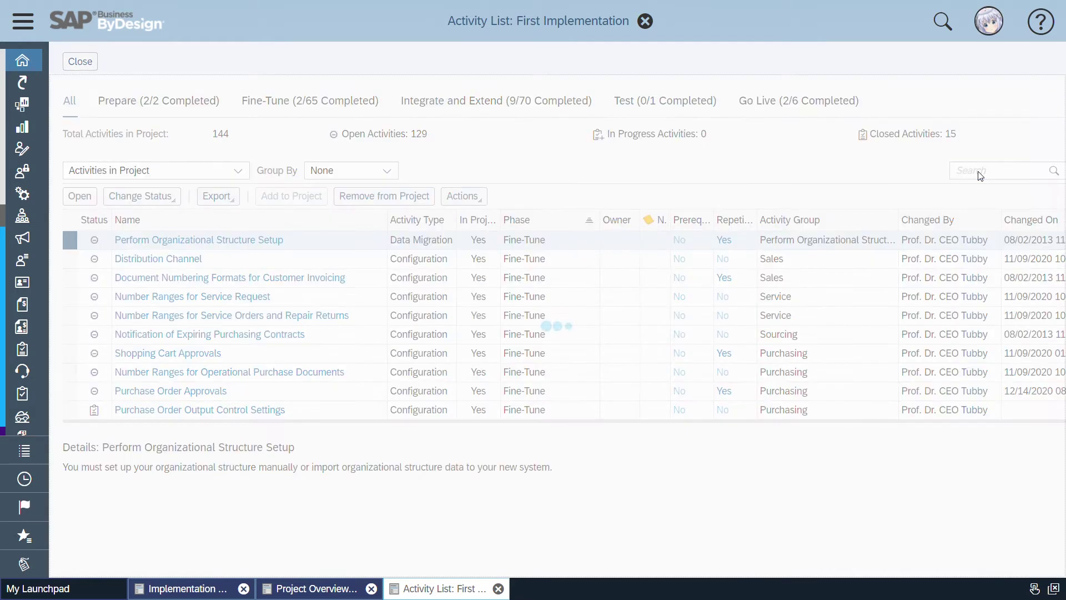
type("ccount")
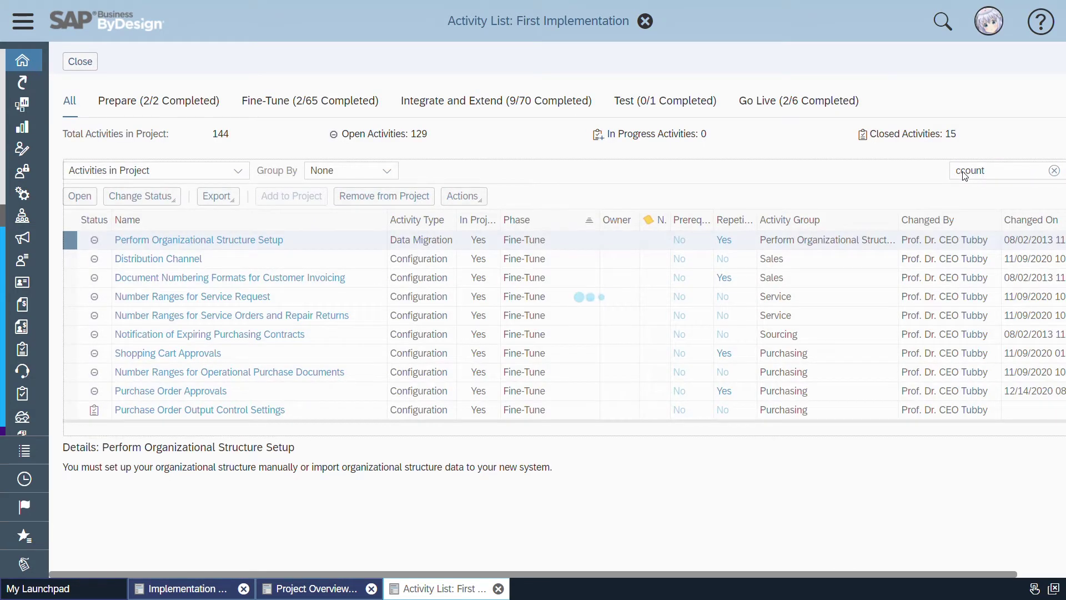
left_click(965, 176)
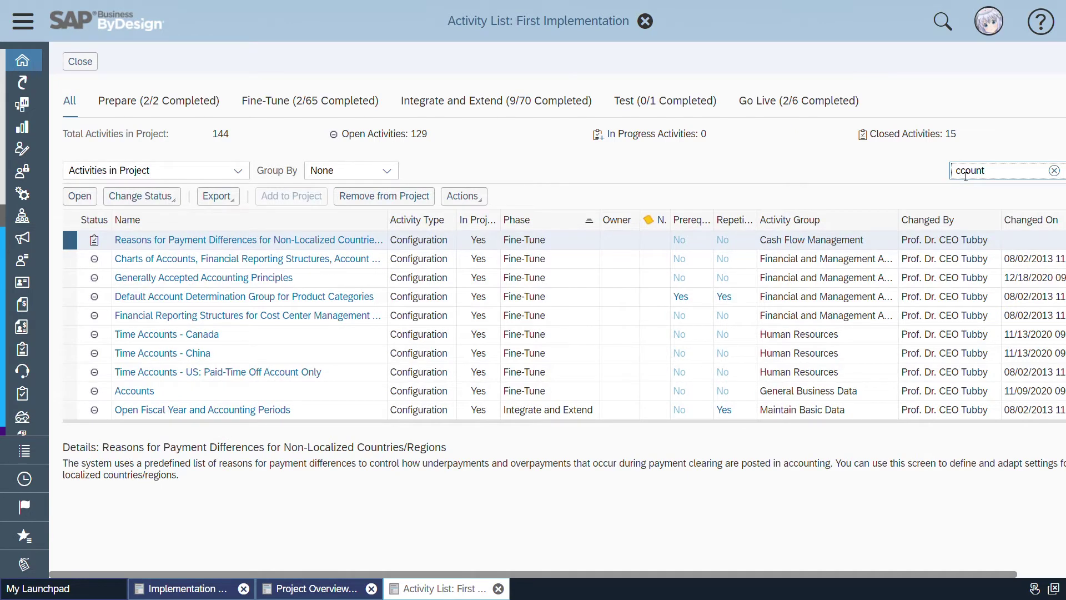
key("BackSpace")
type("a")
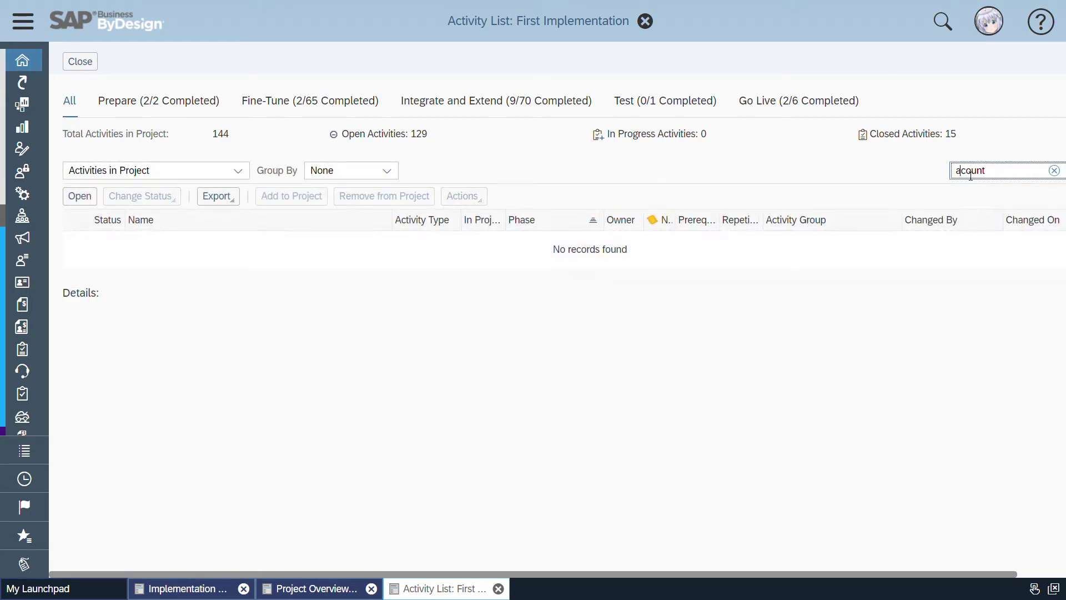
left_click(1054, 171)
type("account")
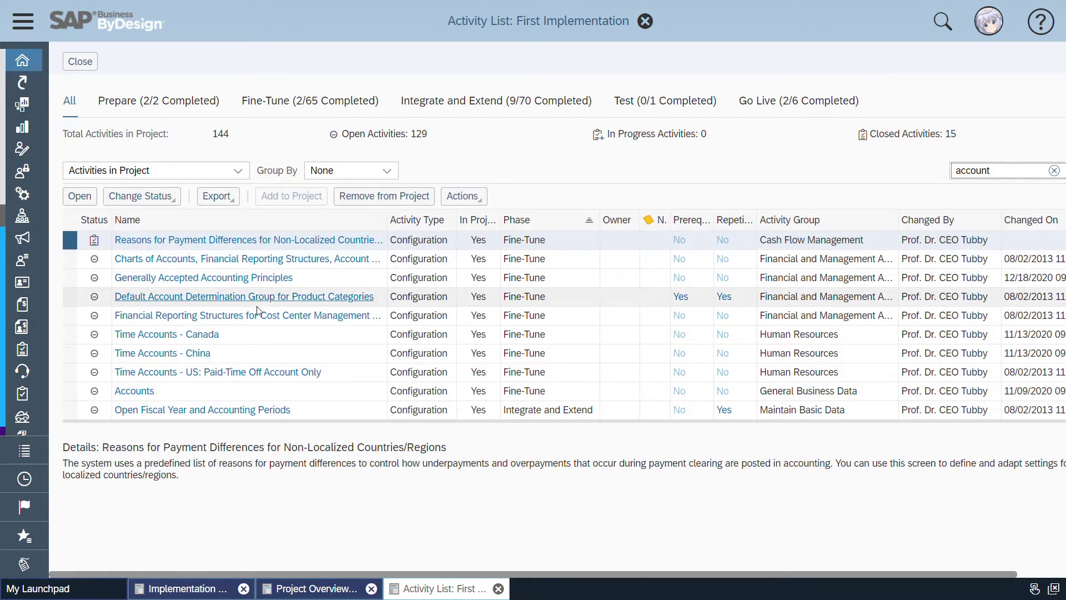
left_click(256, 261)
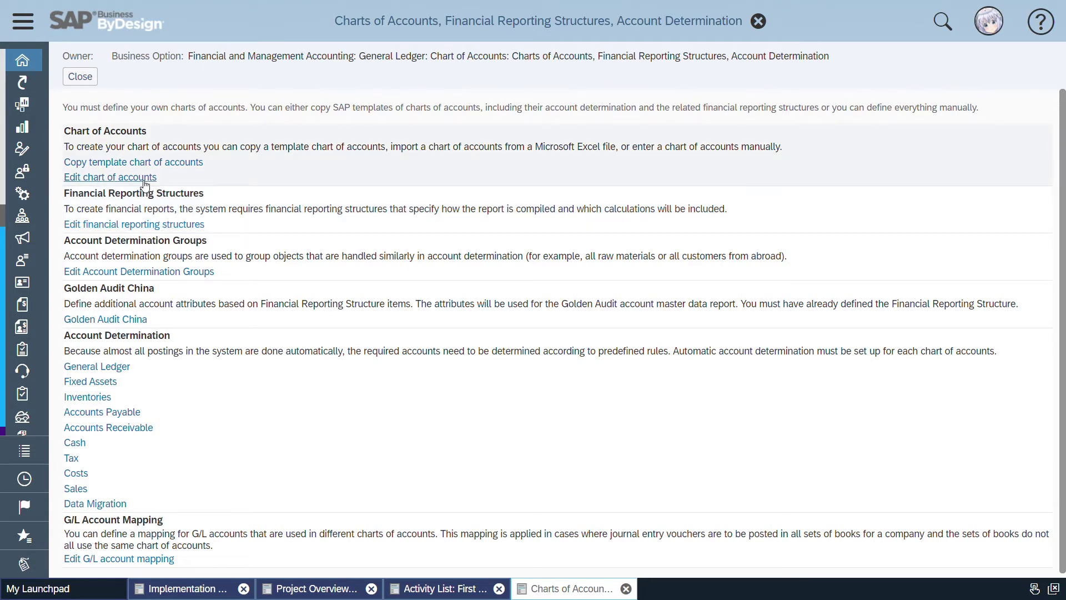
Step: Edit the chart of accounts and select account 201000 Accounts Payable - Foreign
left_click(144, 182)
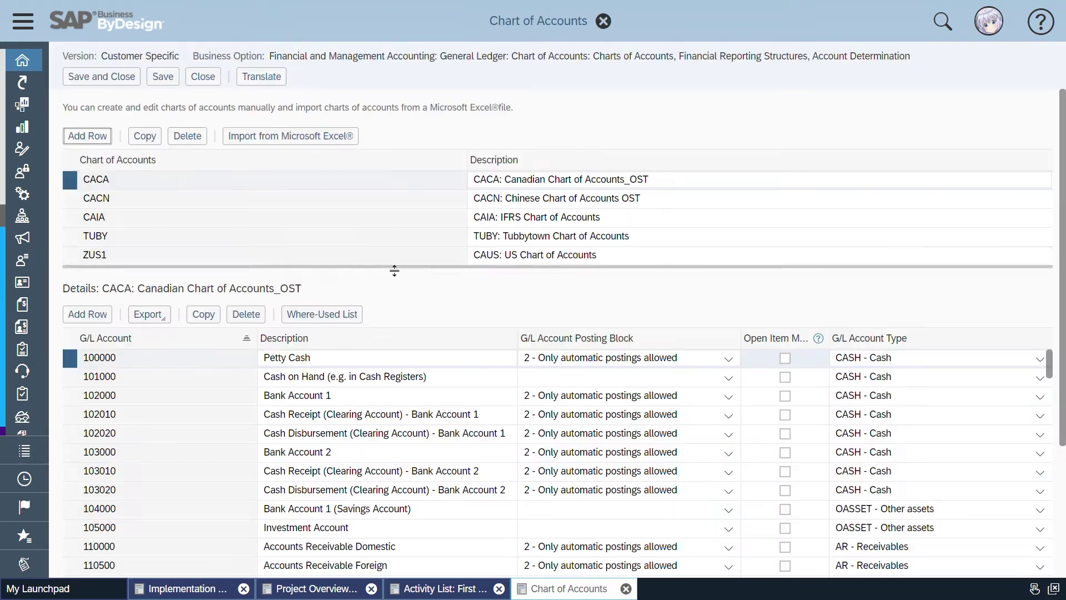
scroll(356, 412, "down", 5)
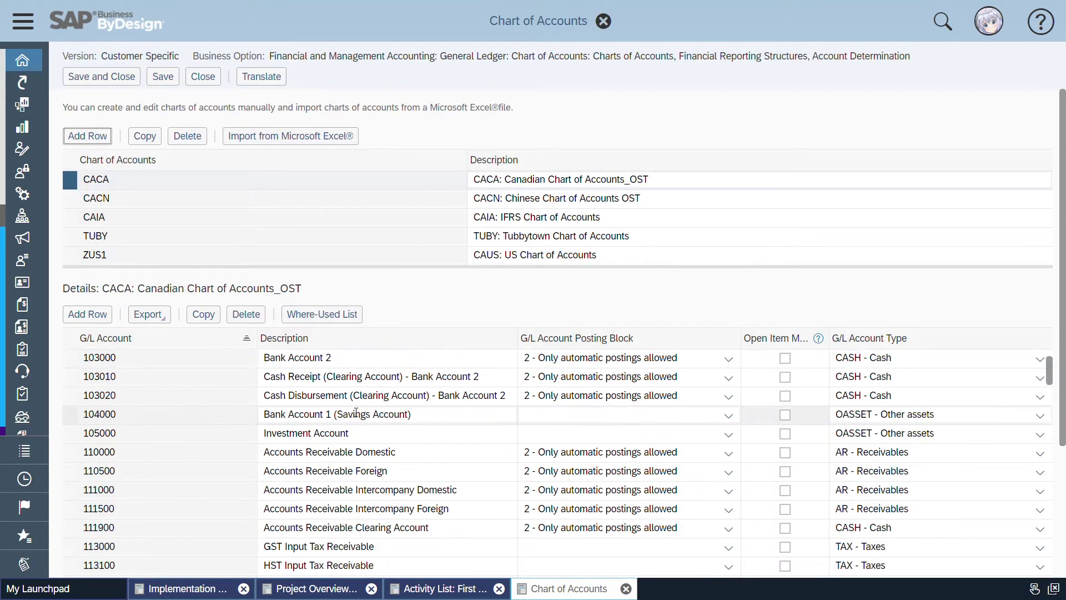
scroll(337, 414, "down", 4)
scroll(337, 415, "down", 17)
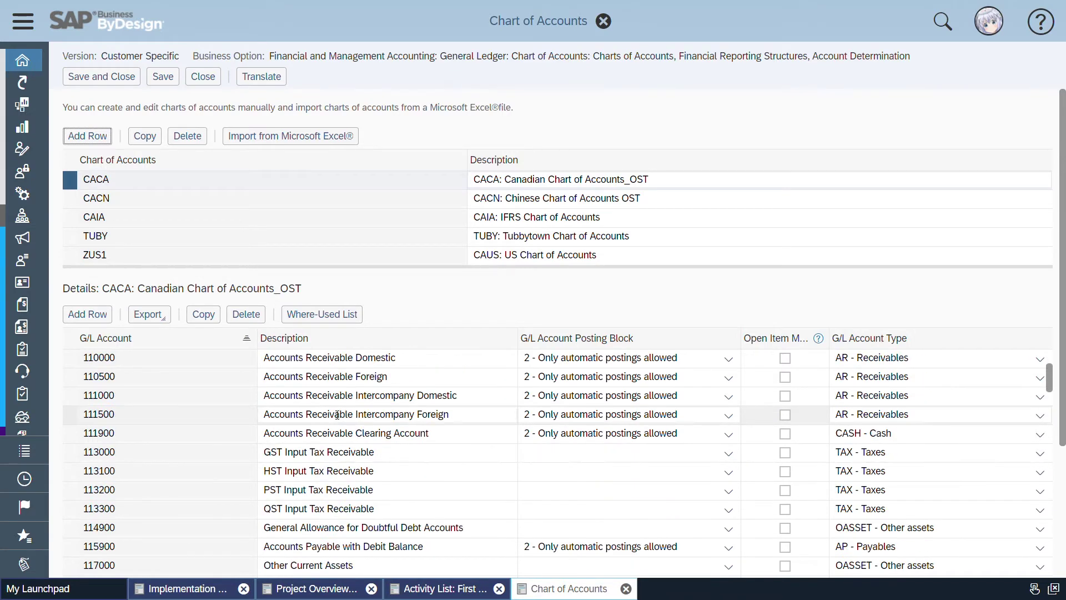
scroll(337, 415, "down", 17)
scroll(334, 413, "down", 17)
scroll(338, 415, "down", 5)
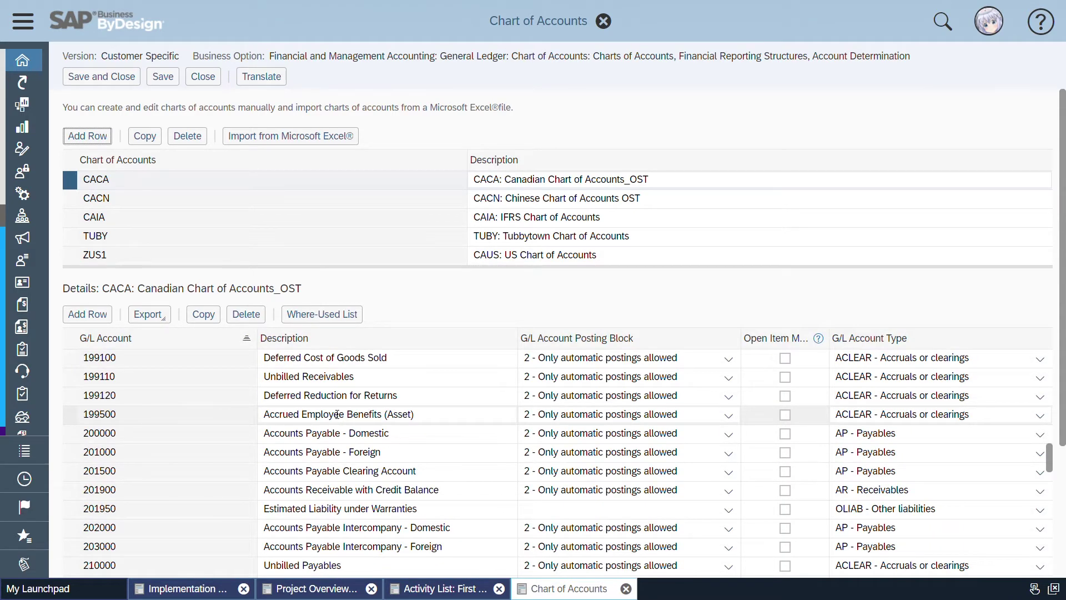
left_click(195, 455)
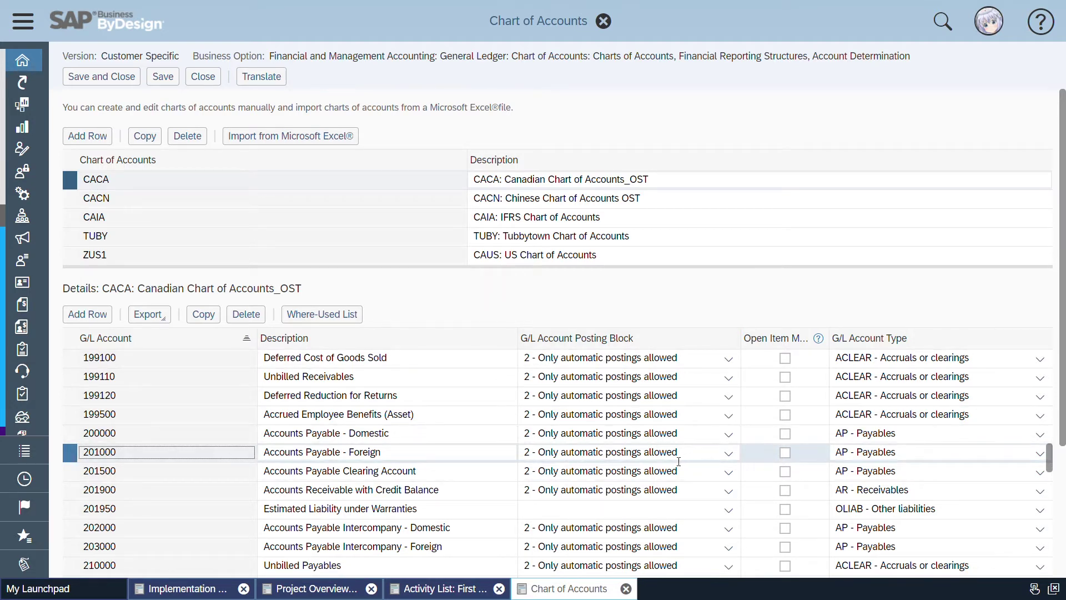
Step: Review account 201000's Posting Block options and close the chart of accounts unchanged
left_click(728, 454)
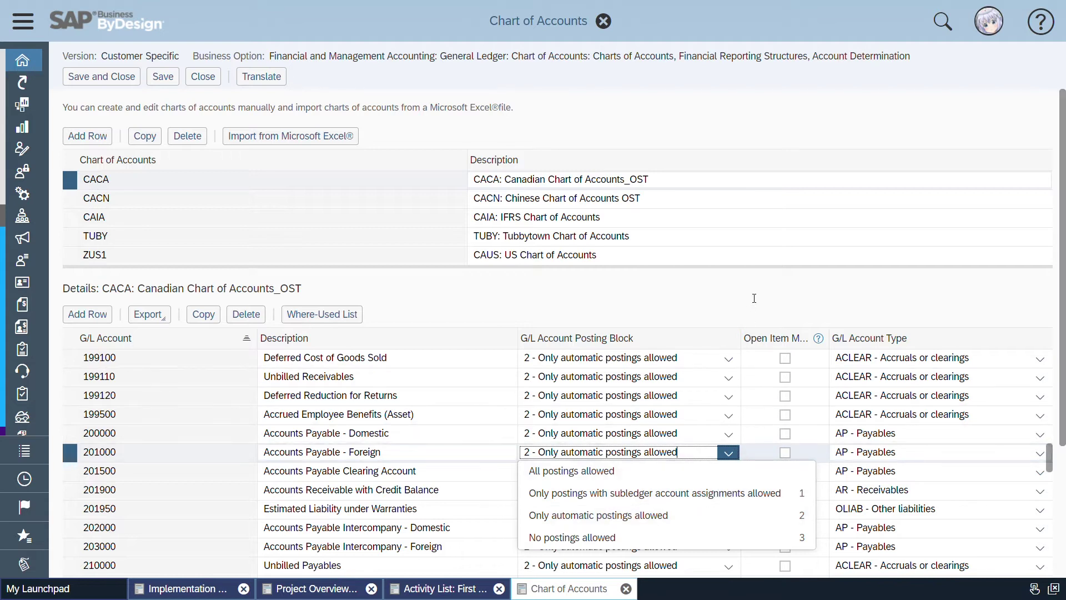
left_click(749, 324)
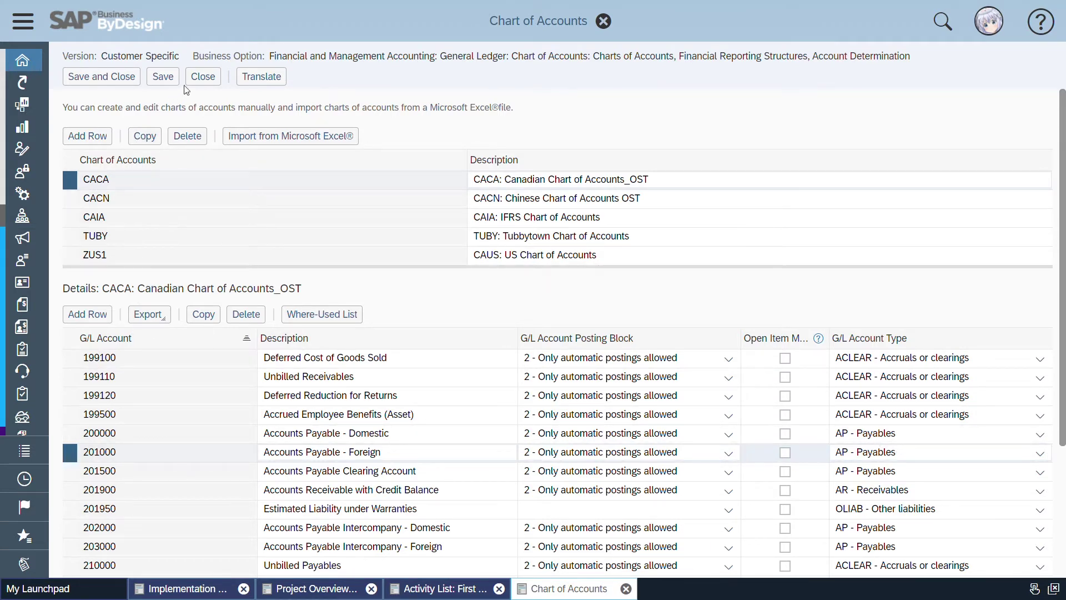
left_click(201, 78)
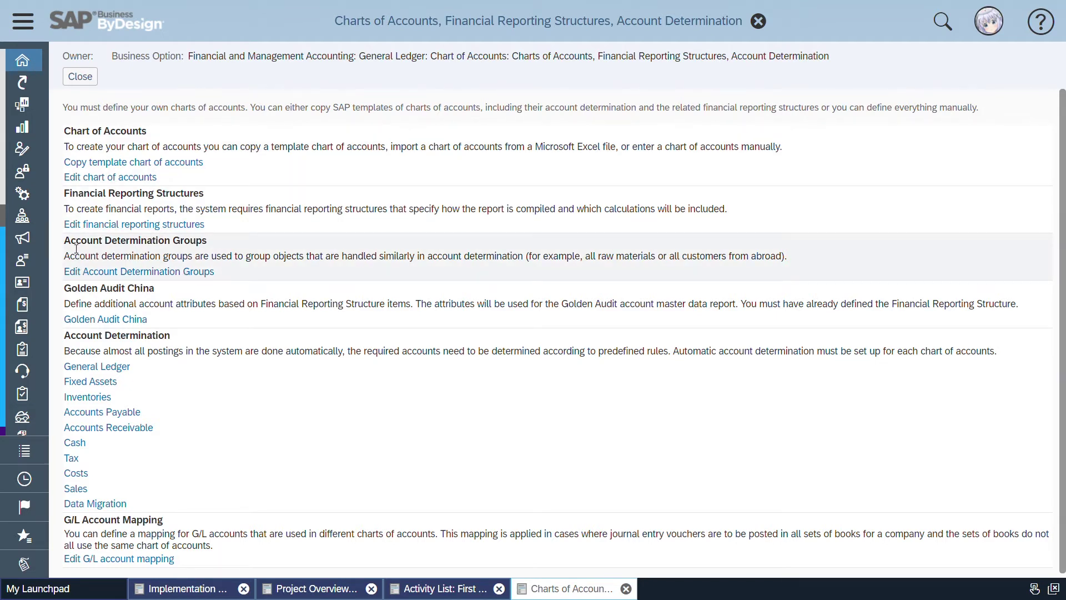
Step: Show the Accounts Payable supplier account determination groups and select group 4020 Foreign, third party
left_click(113, 272)
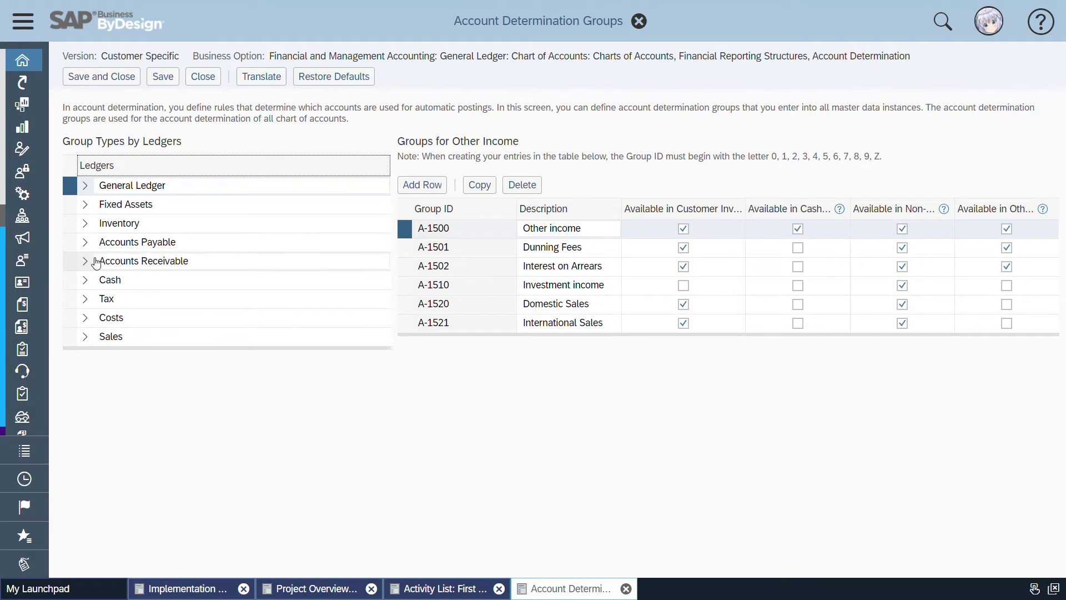
left_click(86, 244)
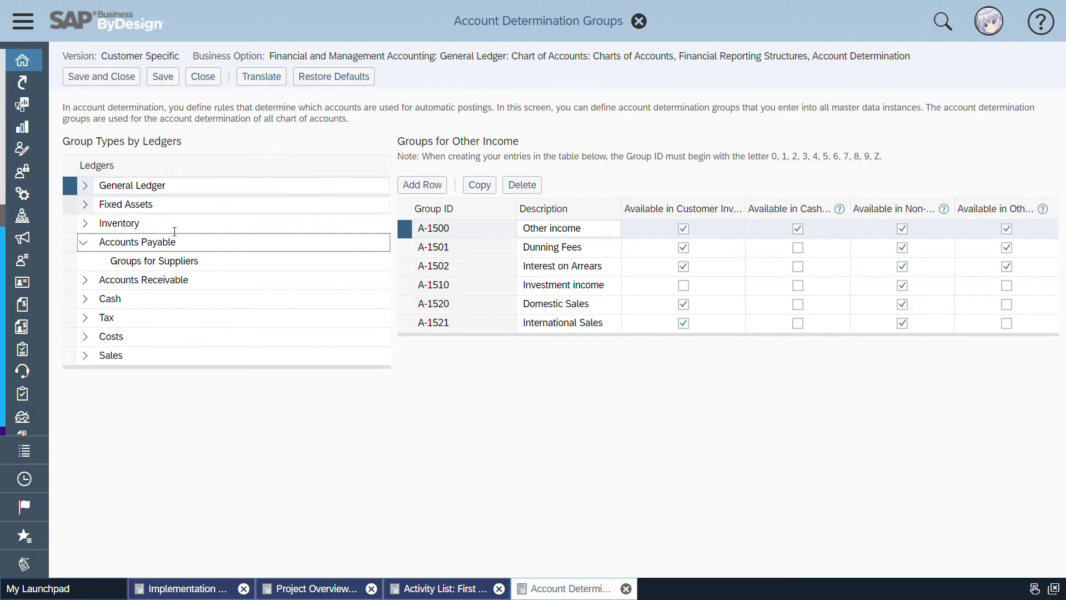
left_click(96, 262)
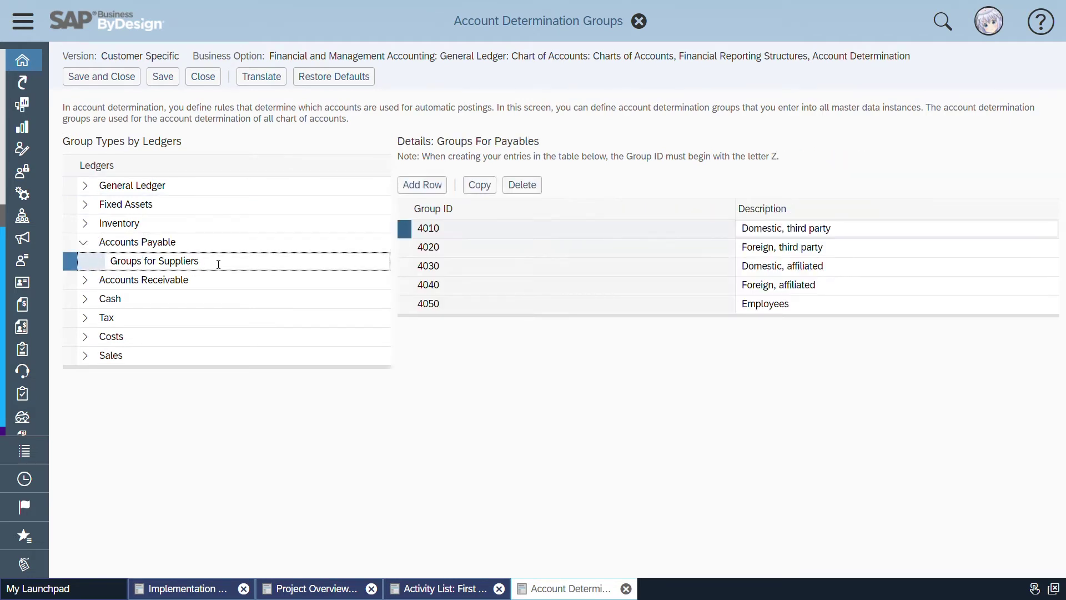
left_click(657, 252)
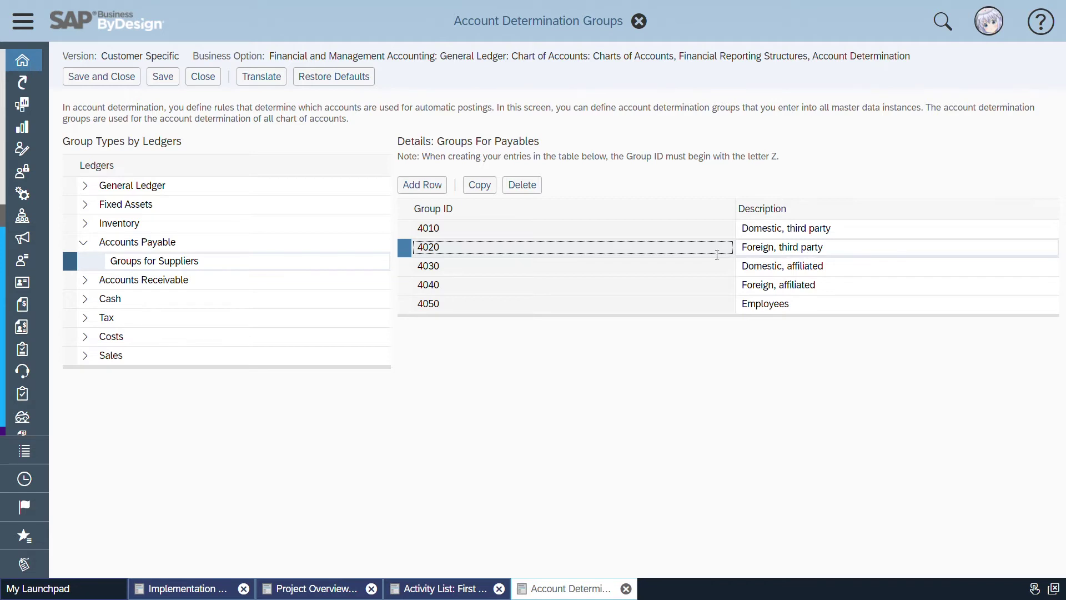
Step: Remove the empty new group row and close the groups without saving
left_click(422, 185)
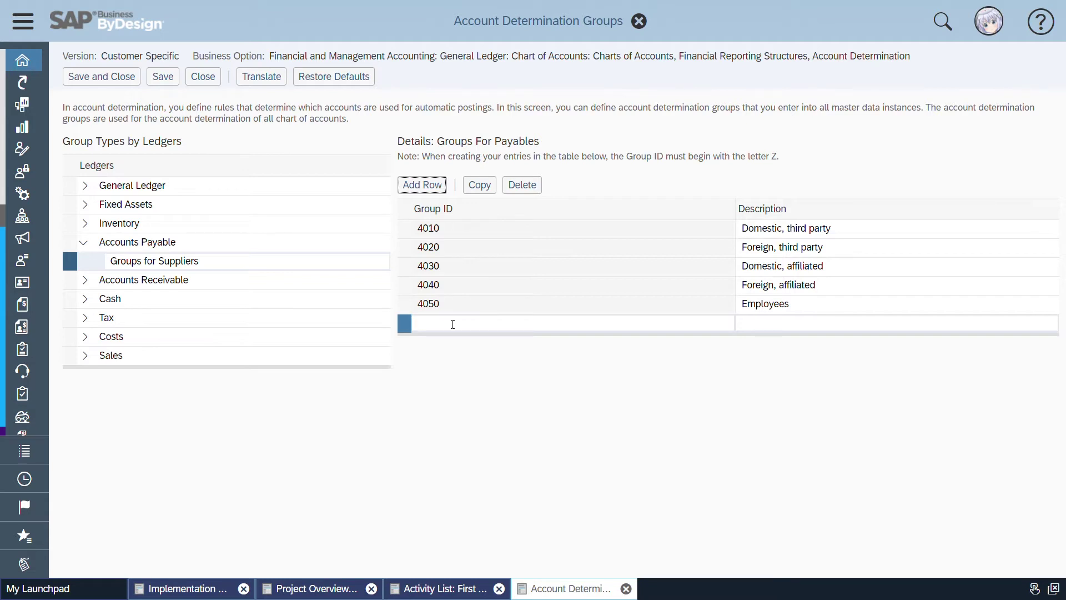
left_click(452, 324)
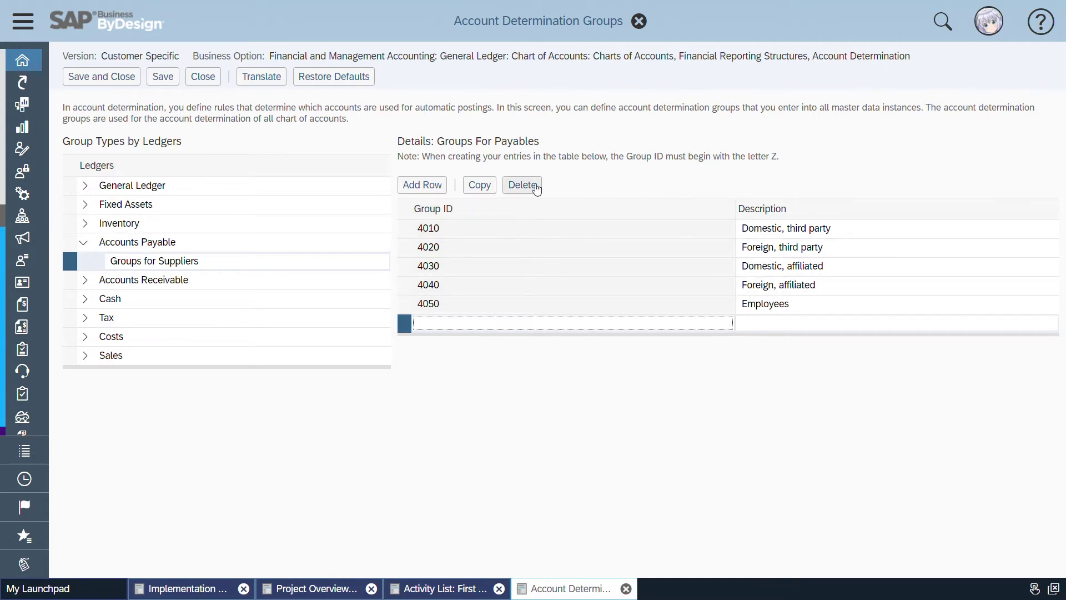
left_click(522, 185)
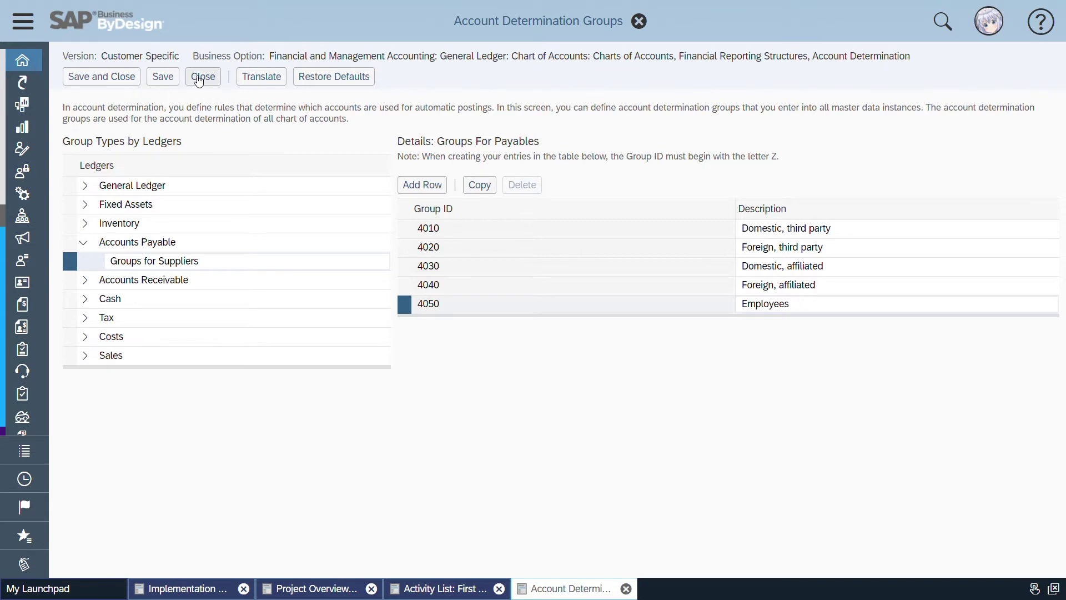
left_click(196, 78)
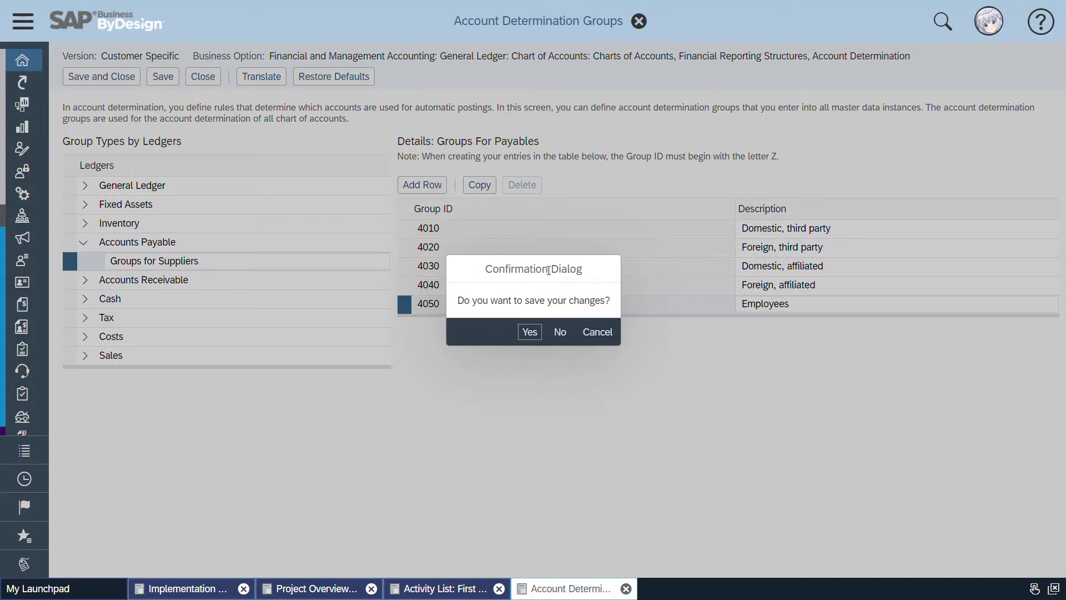
left_click(559, 331)
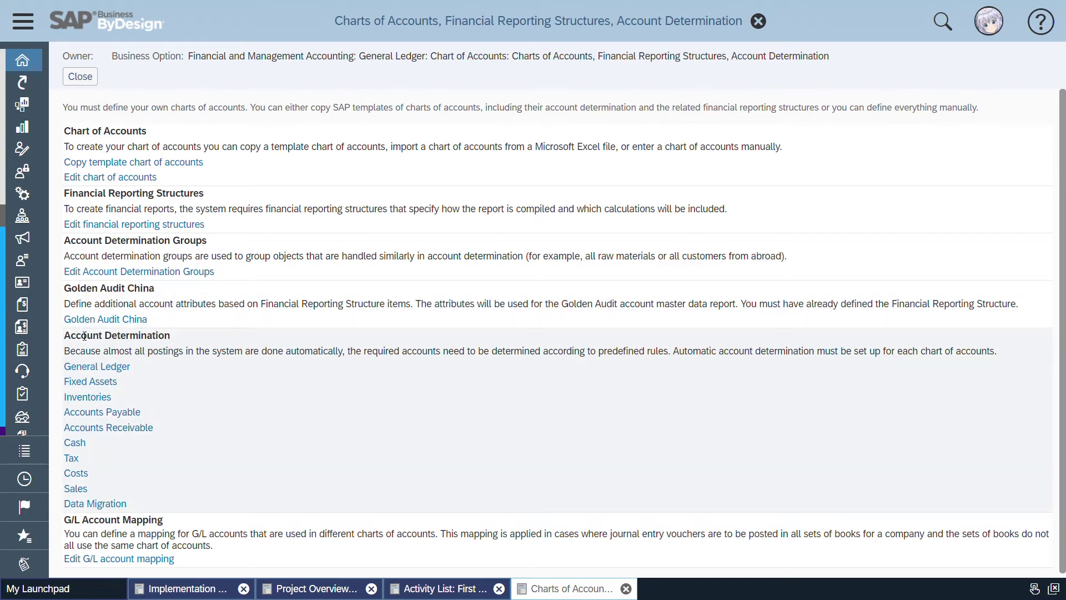
Step: Go to Accounts Payable account determination and review supplier group rows 4020 through 4050
triple_click(101, 338)
left_click(123, 399)
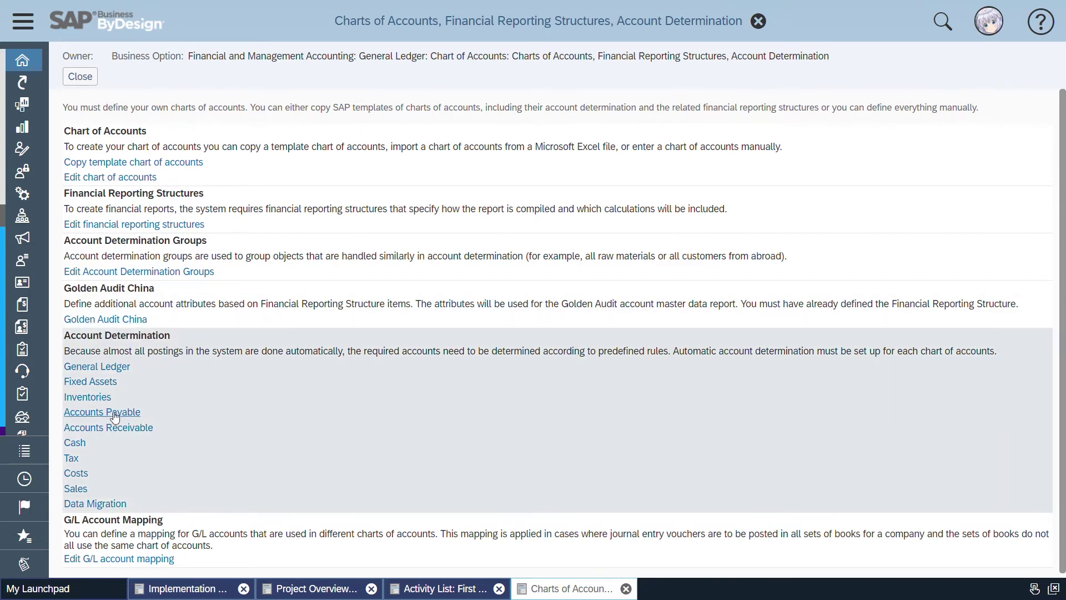
left_click(105, 413)
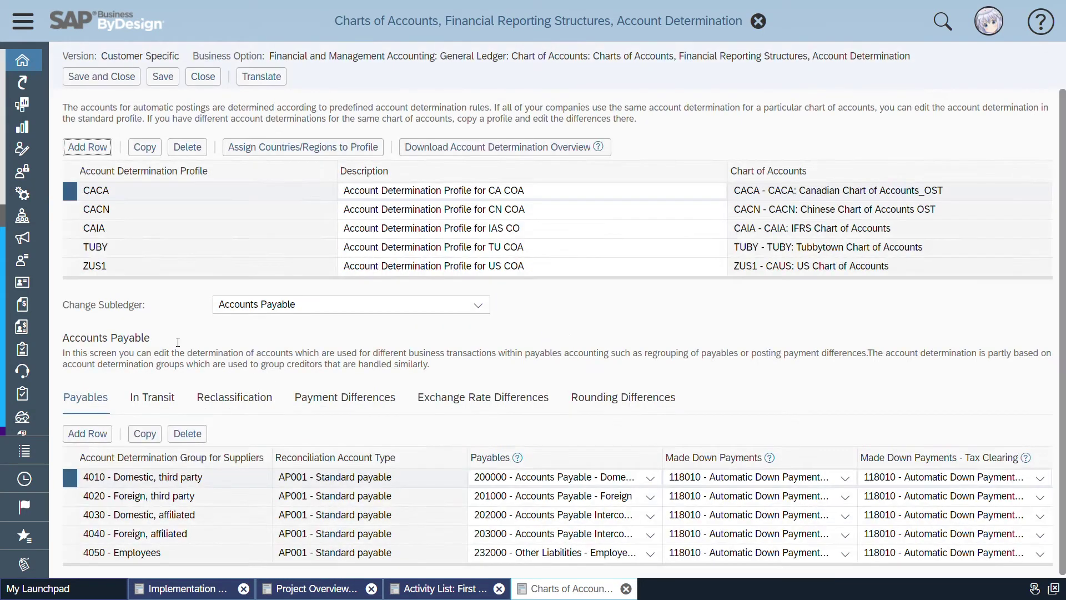
left_click(165, 497)
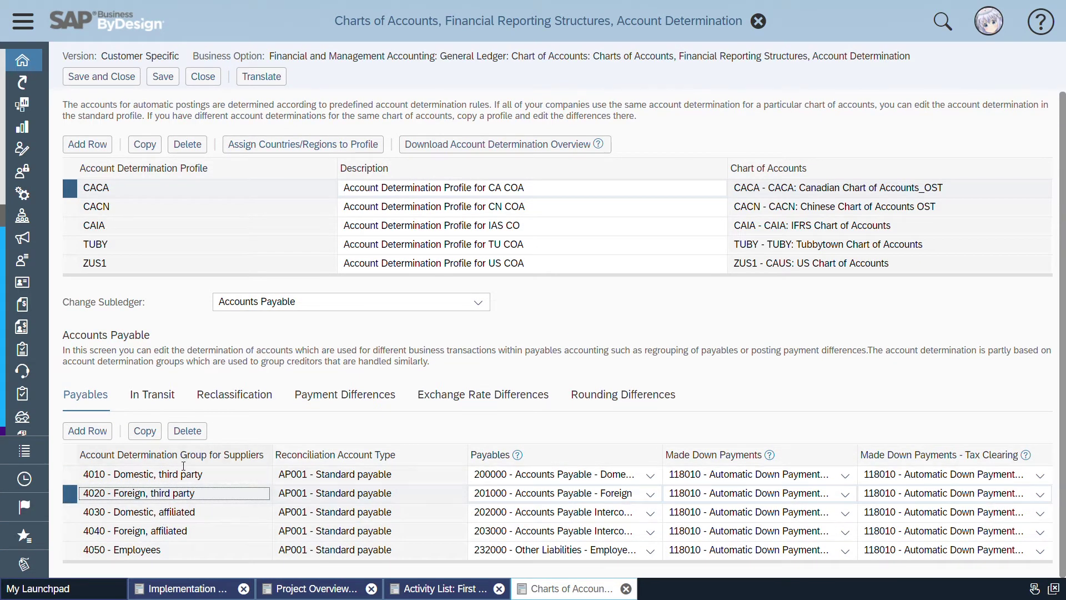
left_click(219, 532)
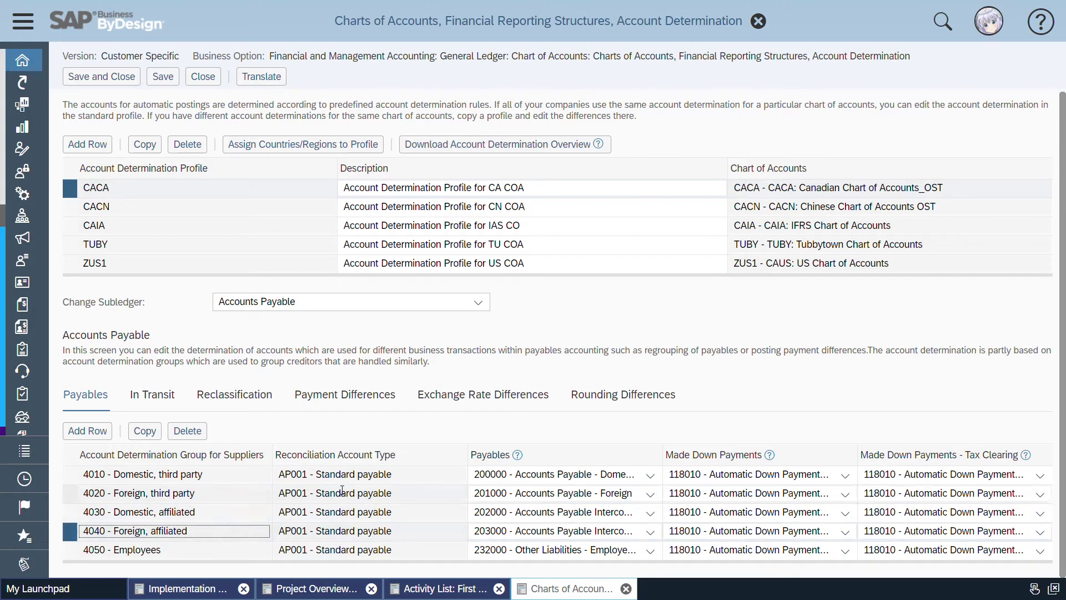
left_click(360, 558)
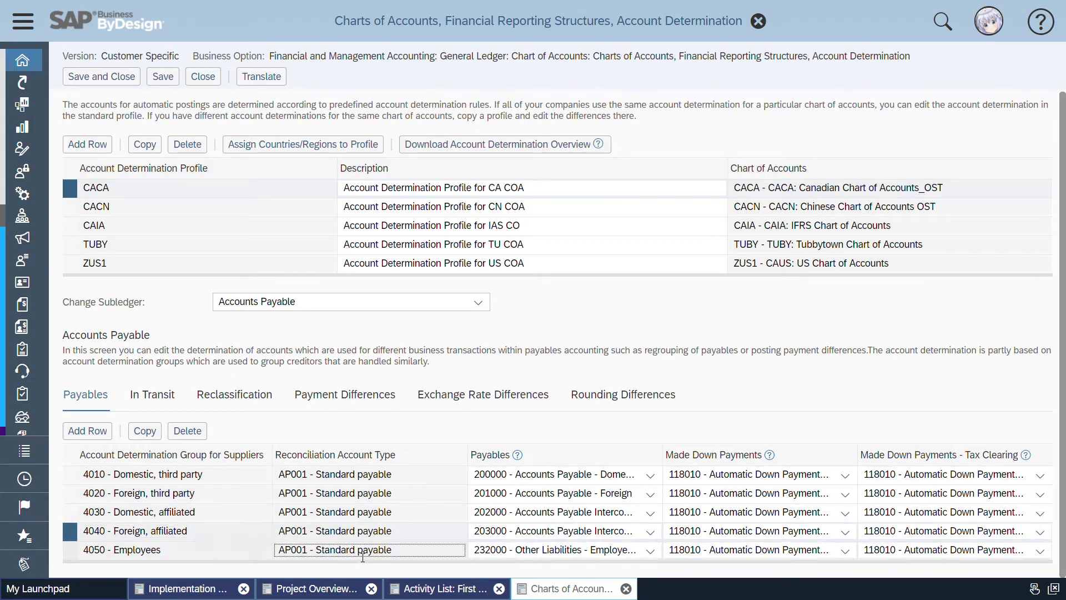
left_click(184, 512)
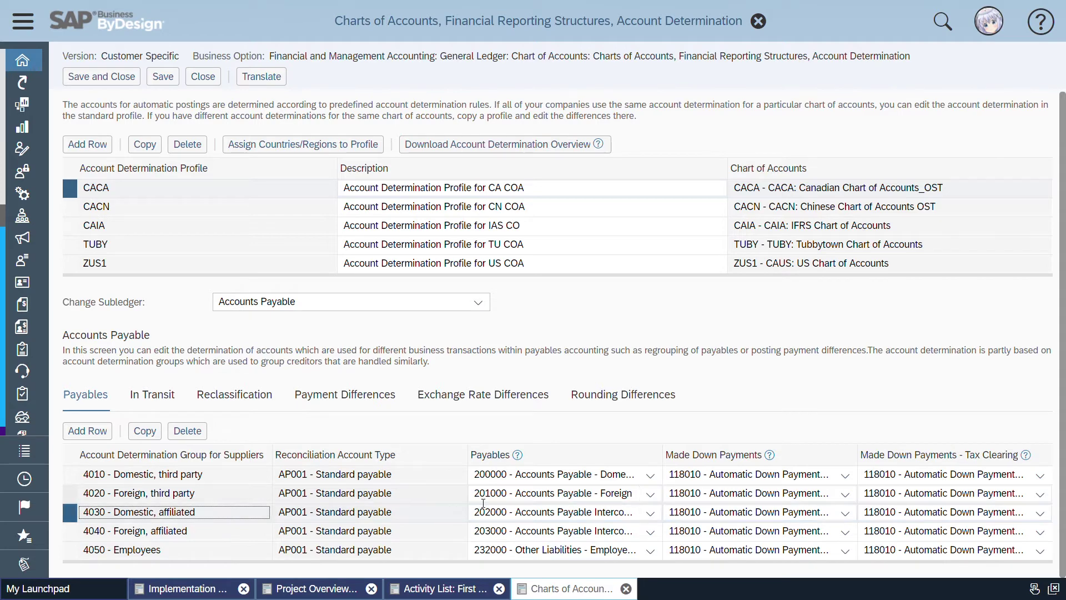
left_click(191, 498)
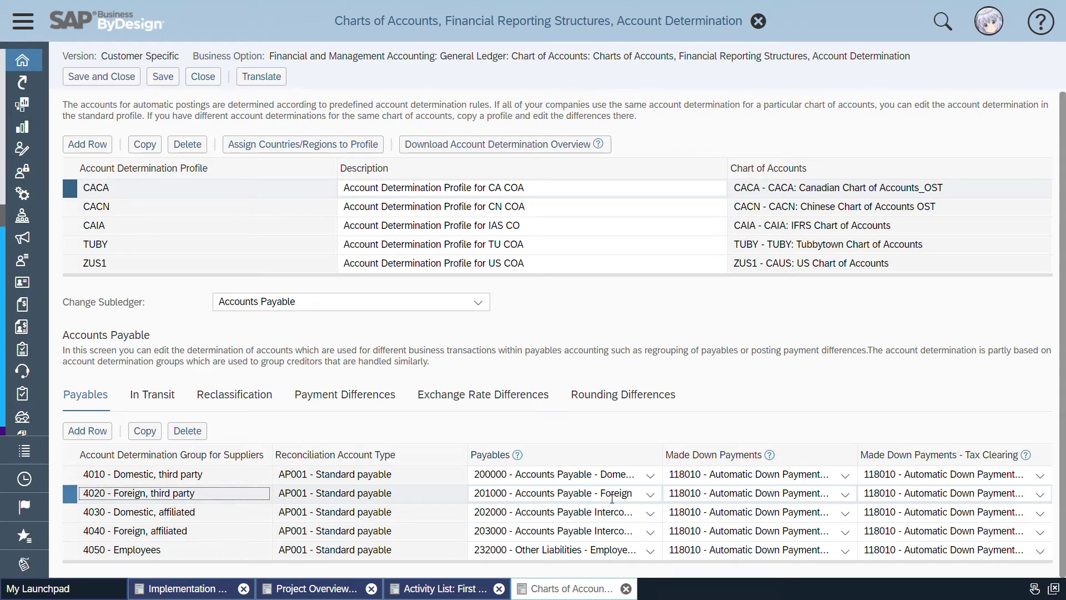
Step: Verify group 4020 maps payables to account 201000, then close the screen unchanged
left_click(651, 495)
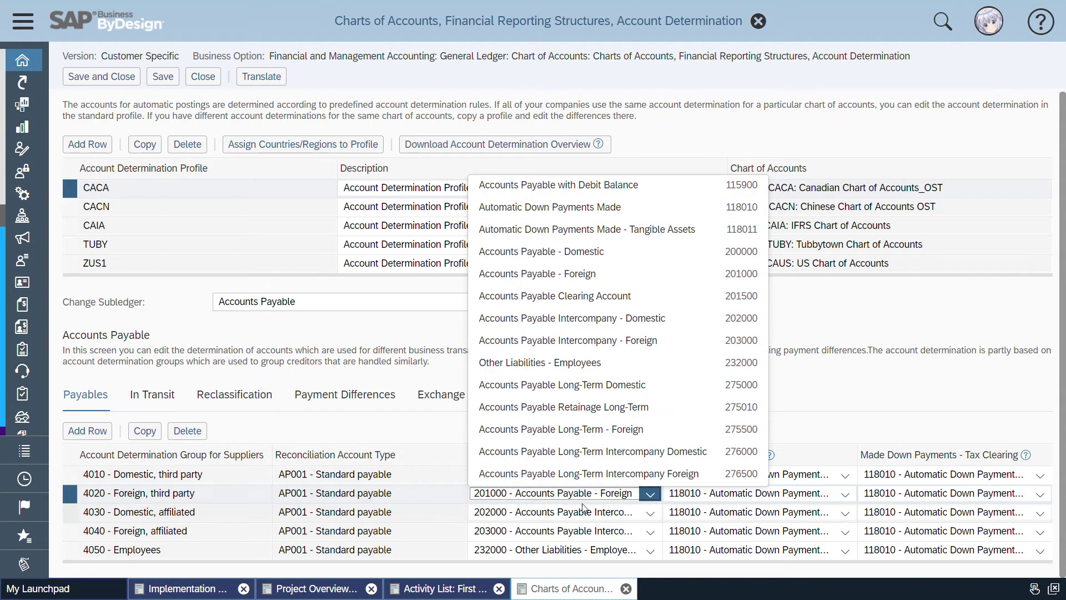
left_click(617, 501)
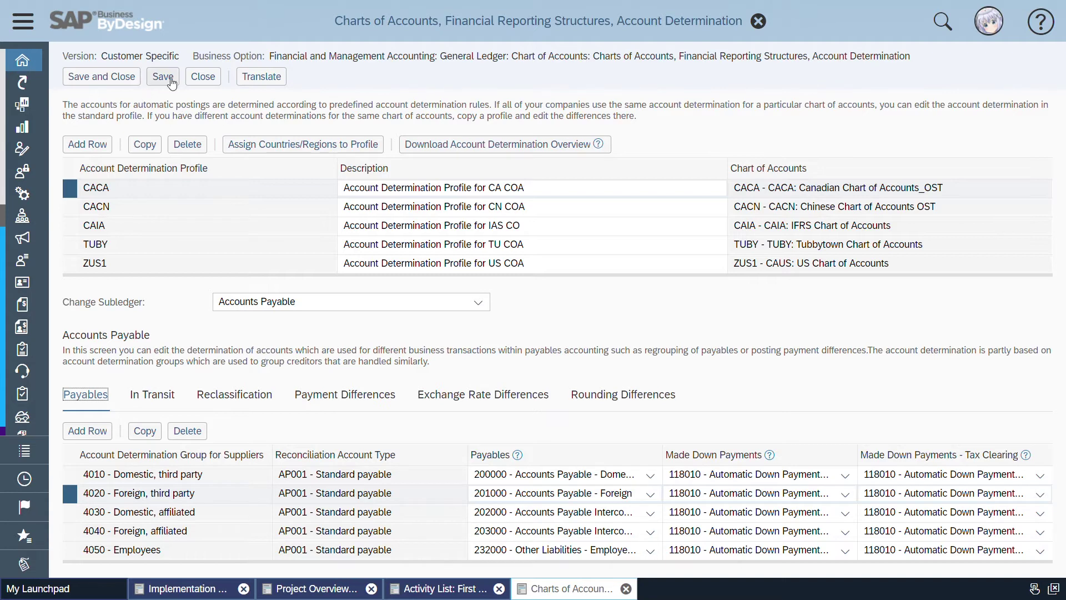
left_click(203, 77)
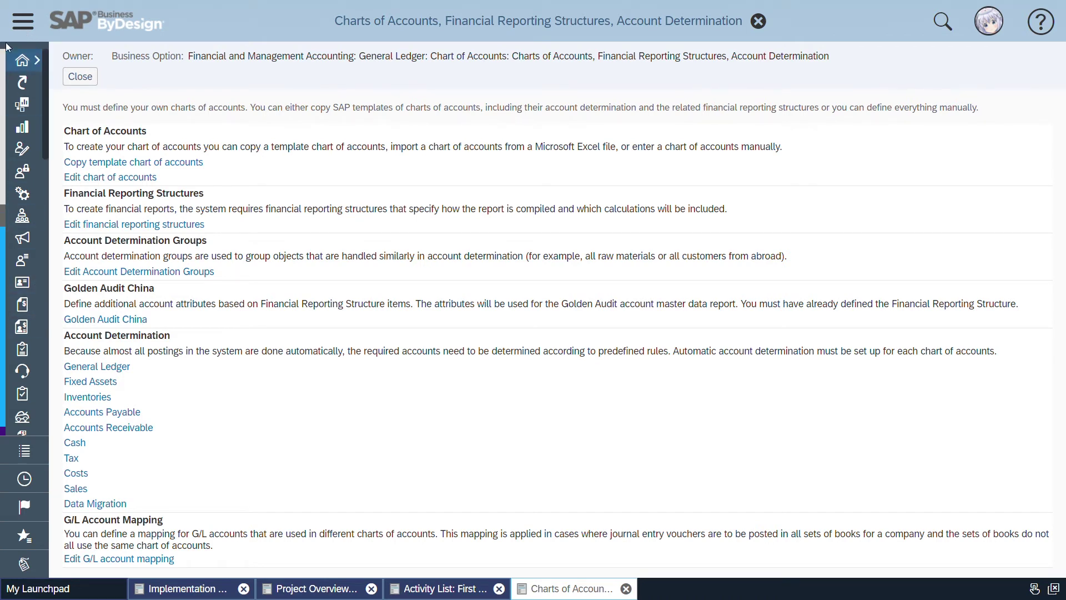
Step: Search the navigation for 'suppl', go to Suppliers, and select Tubby Supplier for editing
left_click(25, 29)
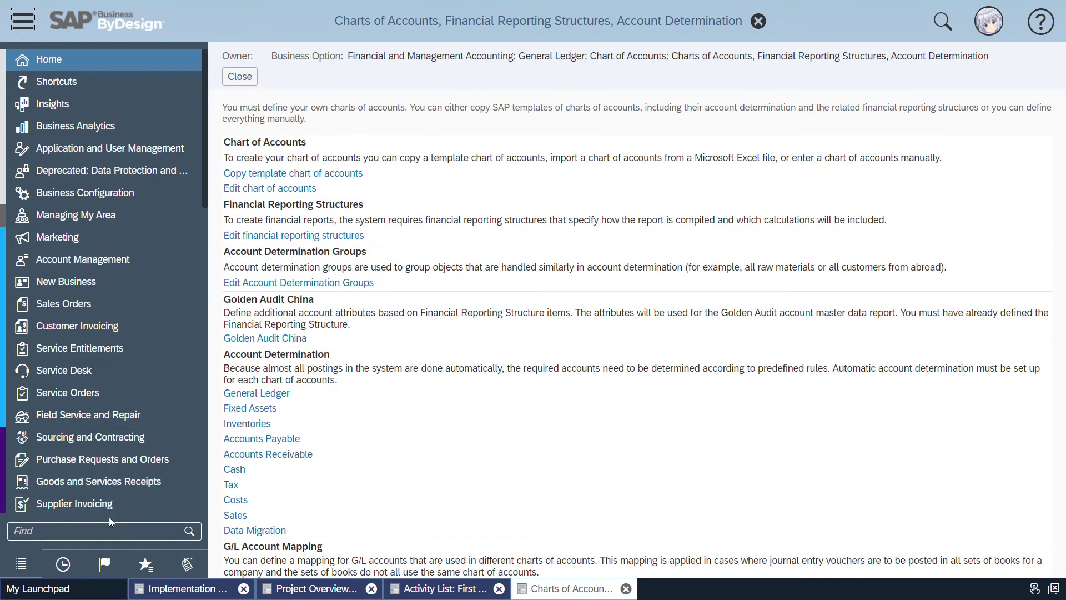
left_click(116, 531)
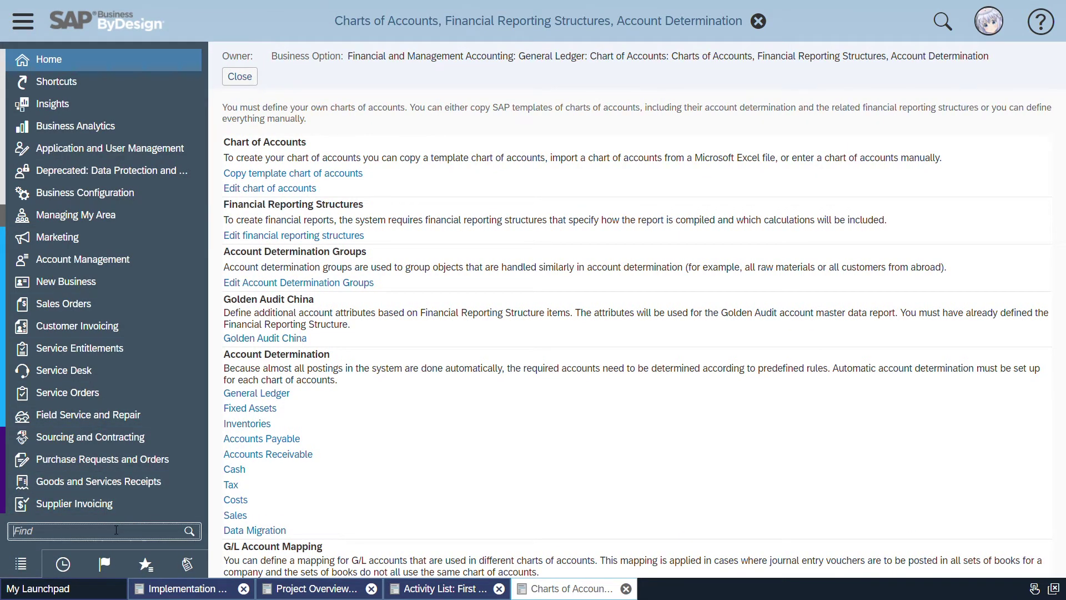
type("supplier")
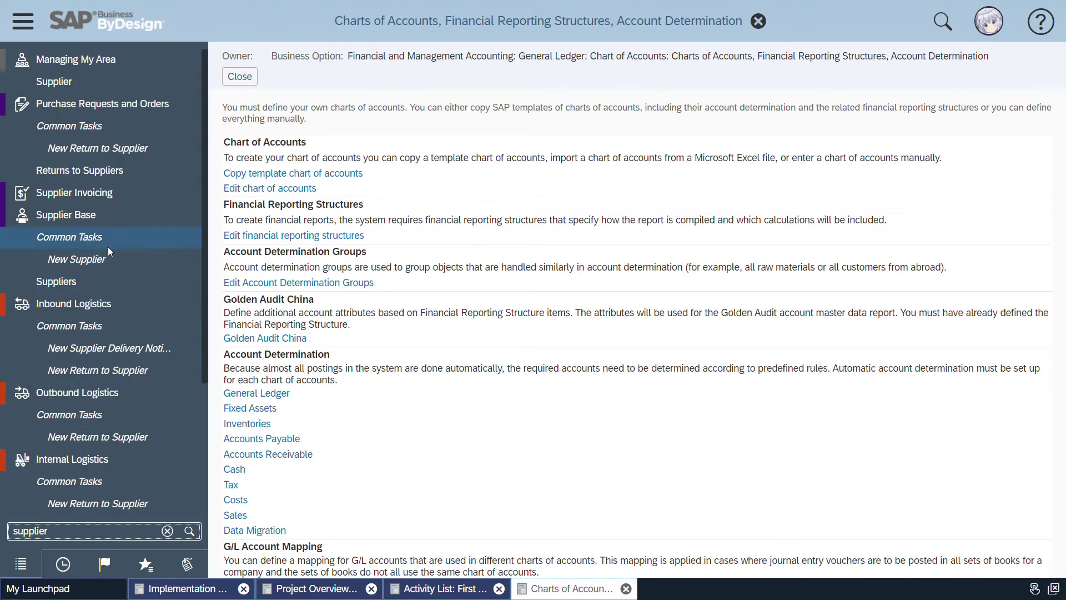
left_click(56, 281)
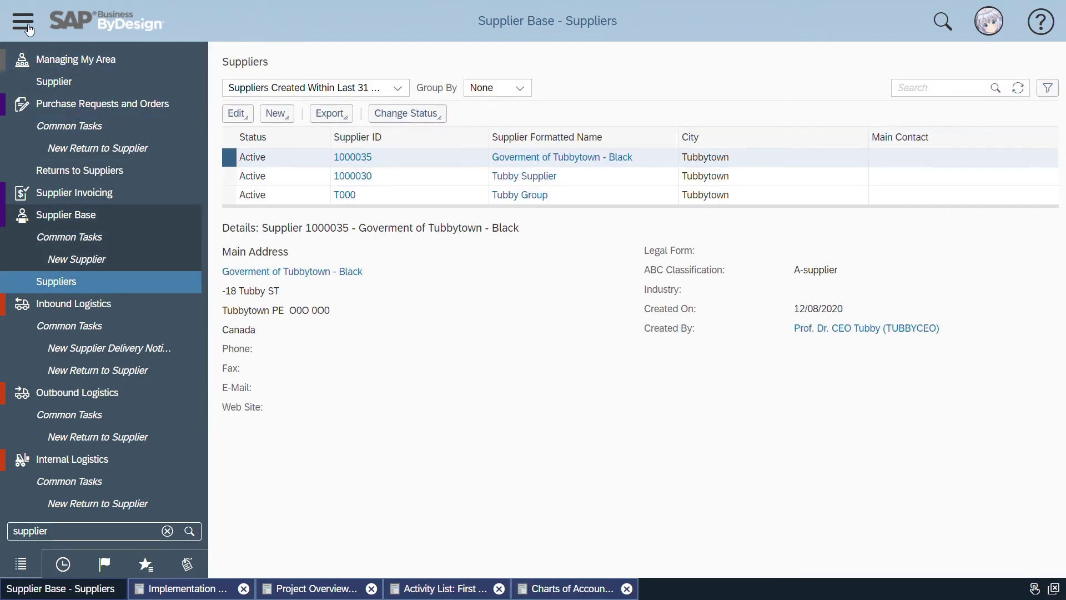
left_click(23, 21)
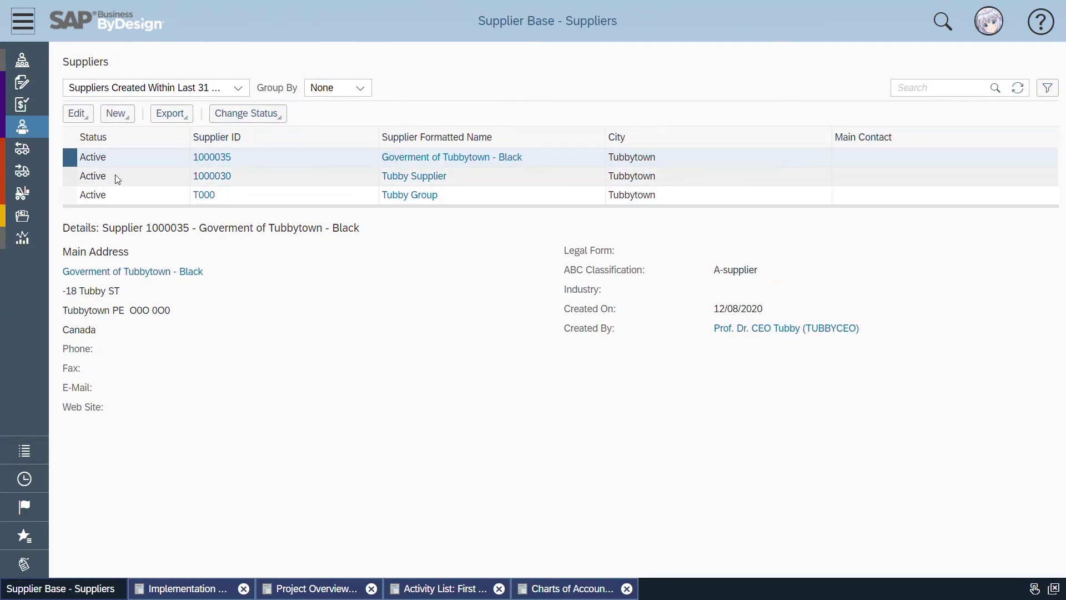
left_click(259, 181)
left_click(78, 113)
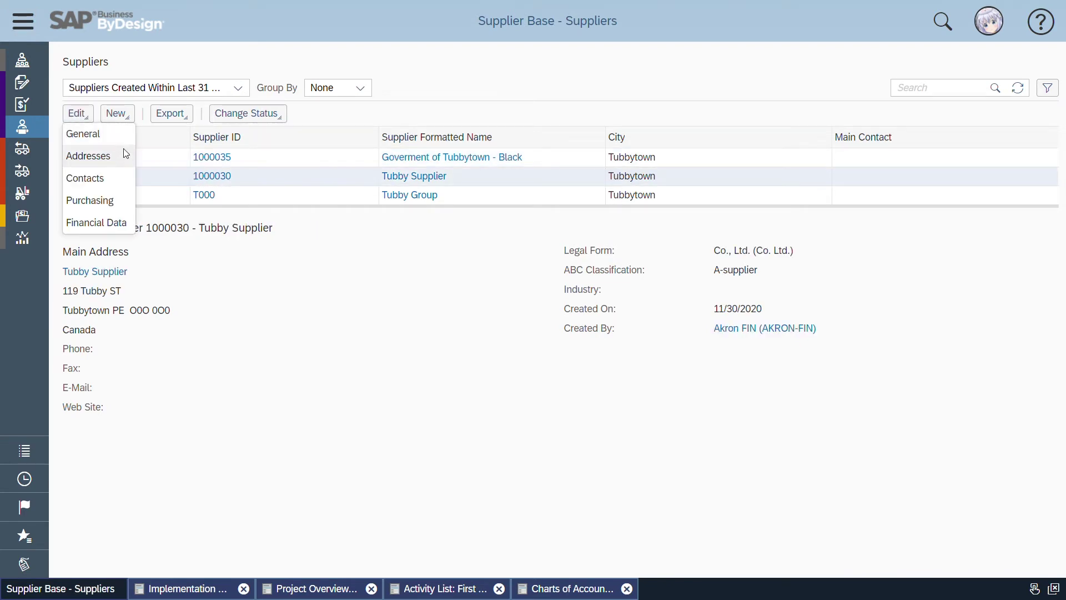
left_click(83, 134)
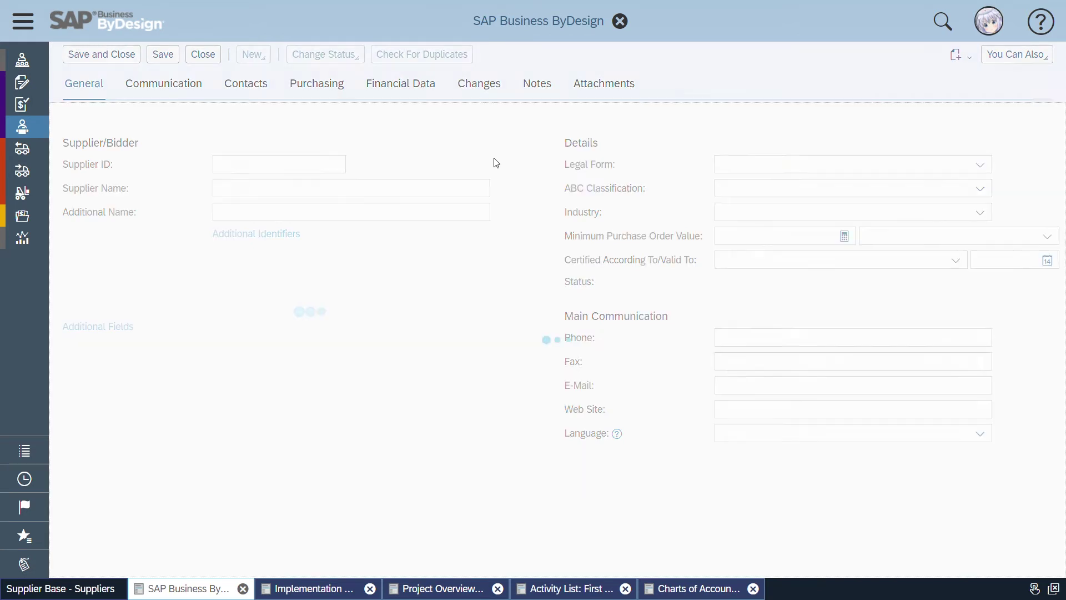
left_click(398, 111)
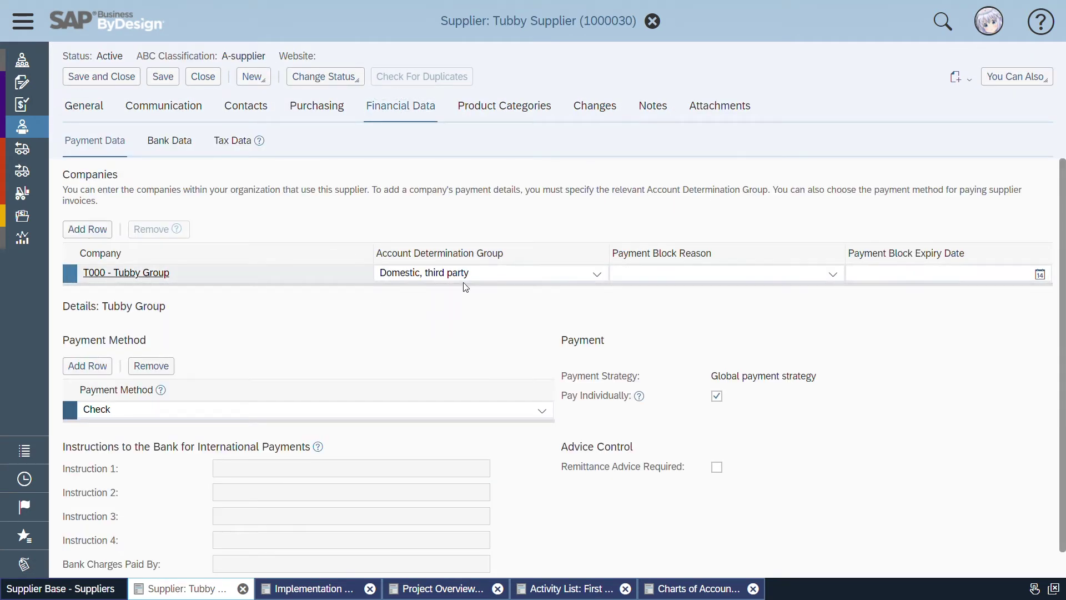
left_click_drag(381, 274, 432, 276)
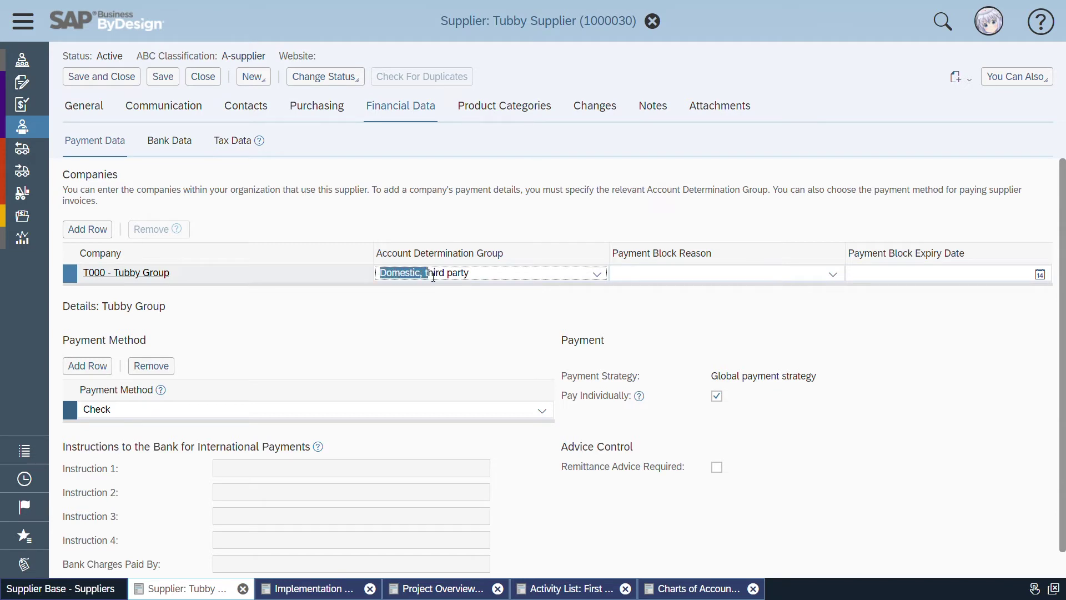
left_click(596, 275)
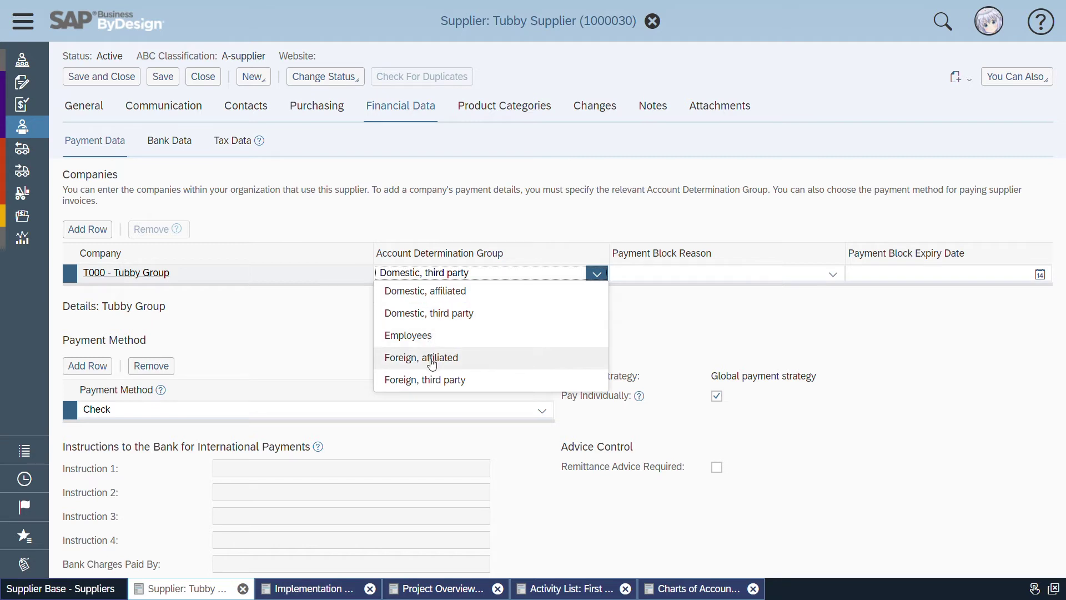
left_click(450, 381)
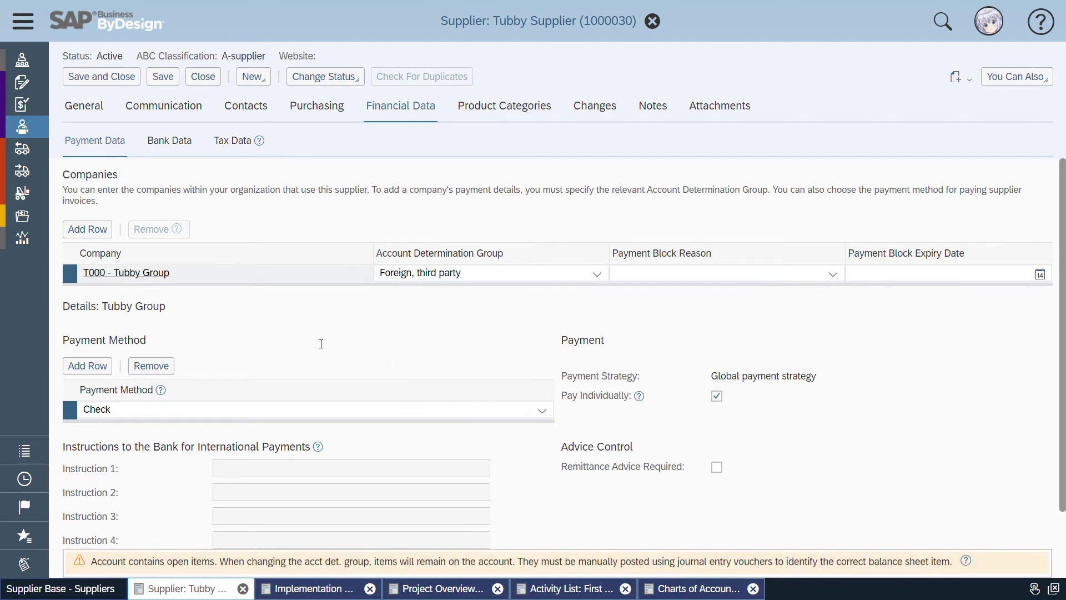
left_click(118, 81)
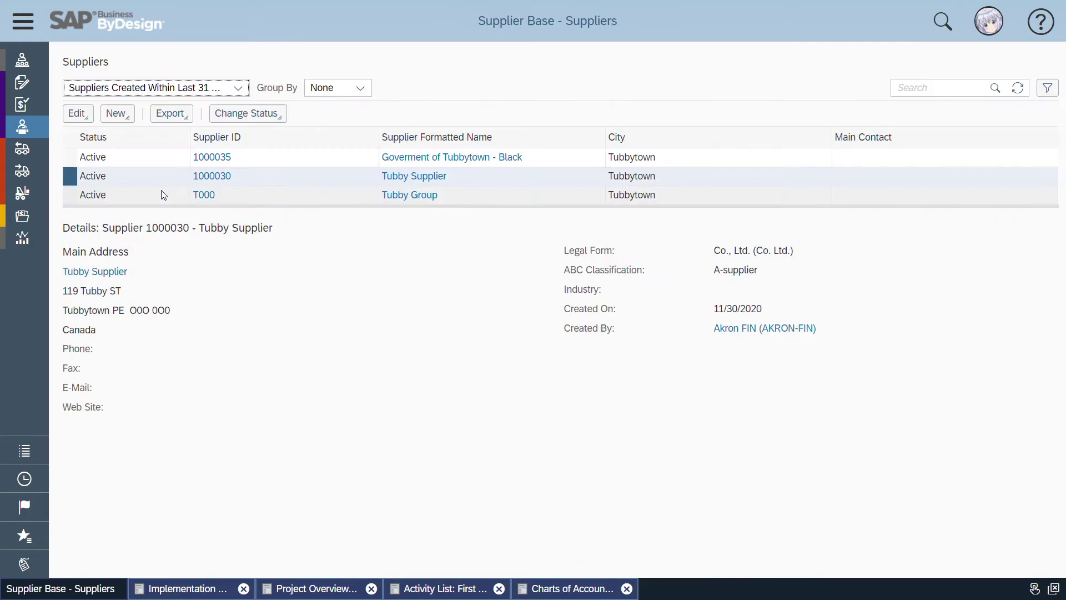
Step: Clear the navigation search and go to Supplier Invoicing > Invoice Entry showing order 1000016
left_click(31, 32)
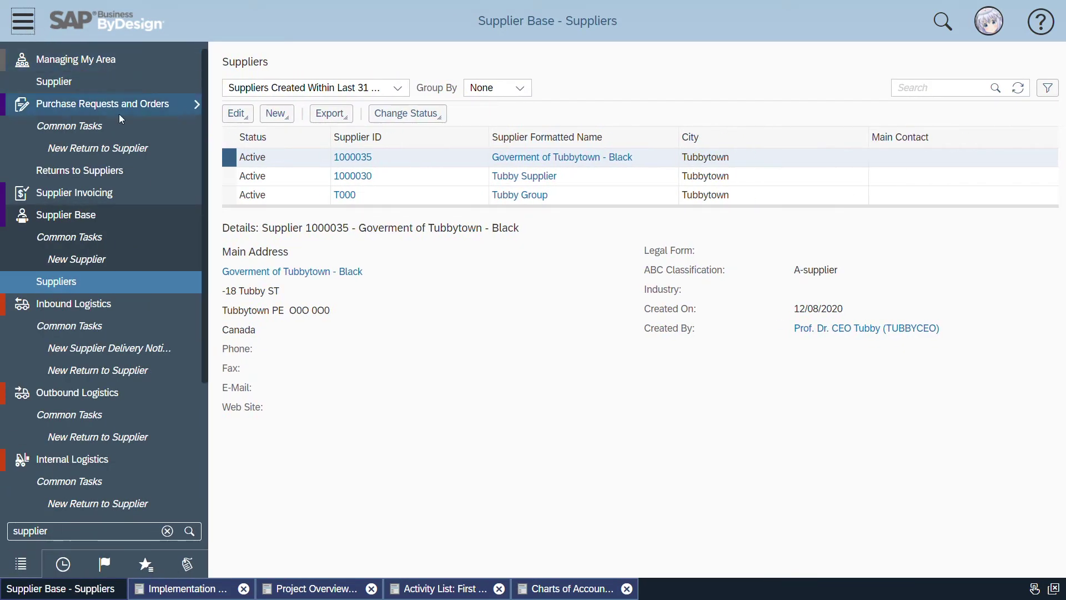
left_click(411, 183)
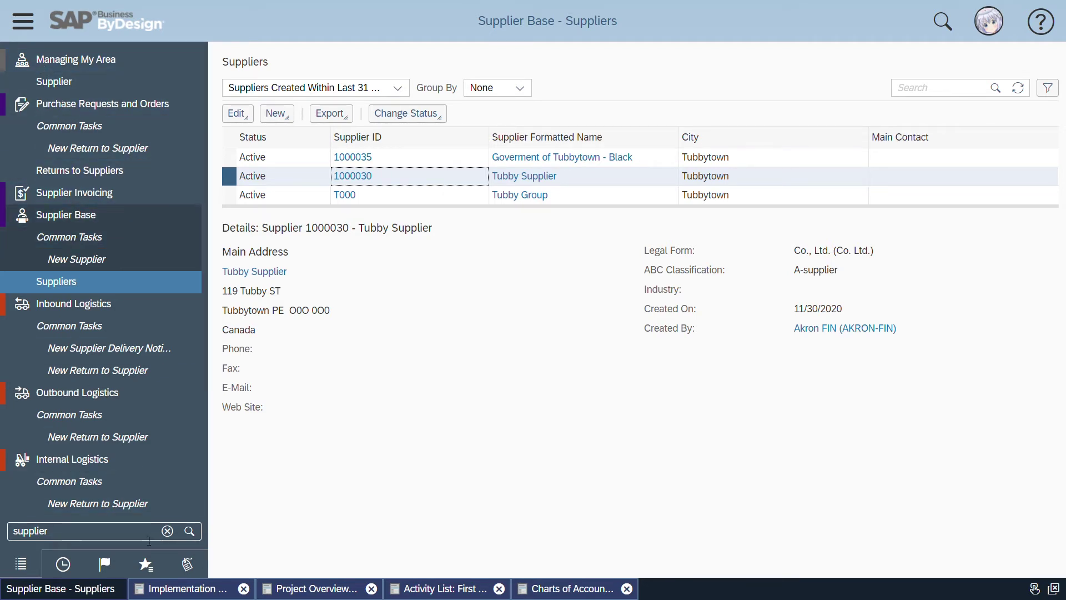
left_click(168, 531)
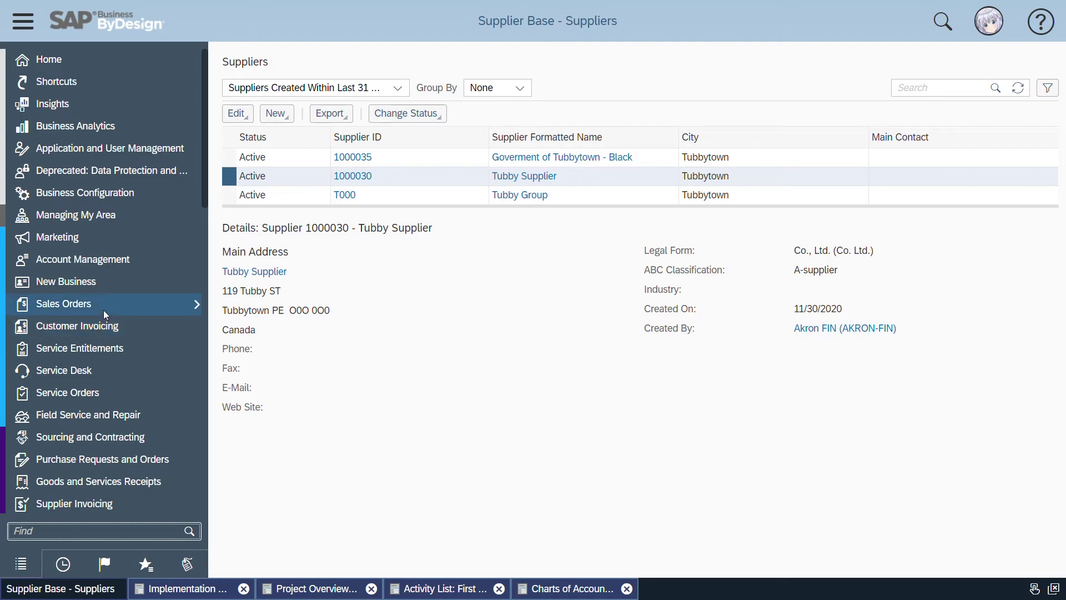
scroll(111, 345, "down", 3)
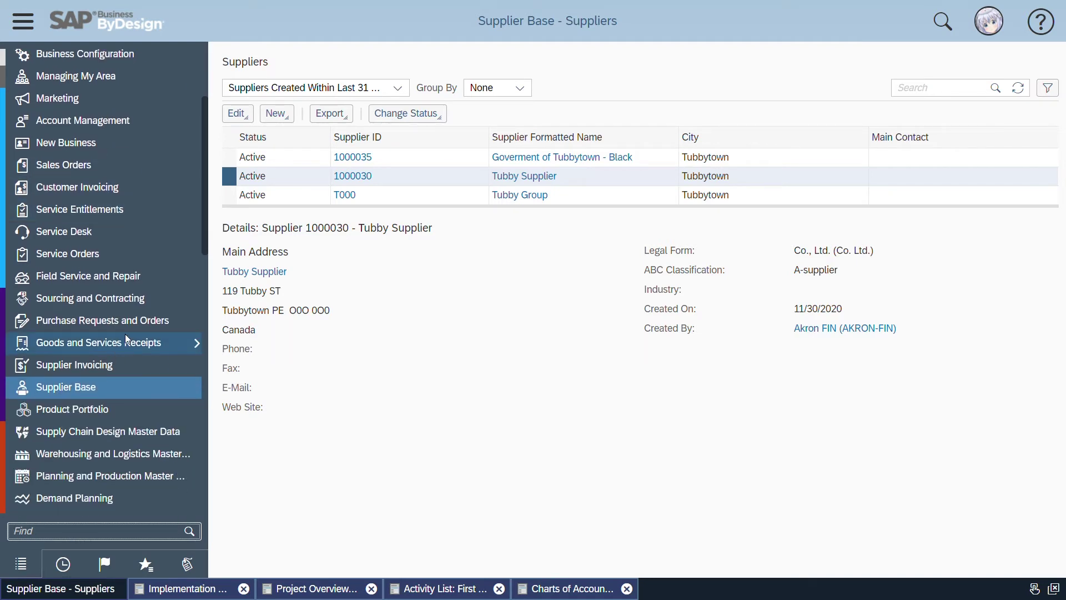
mouse_move(105, 365)
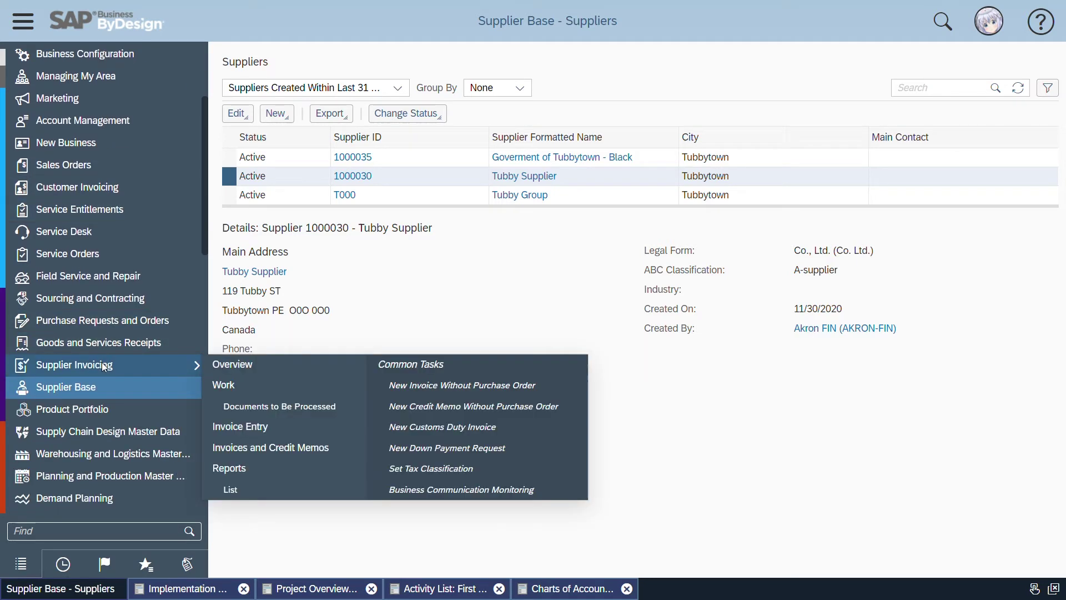
left_click(271, 428)
left_click(24, 25)
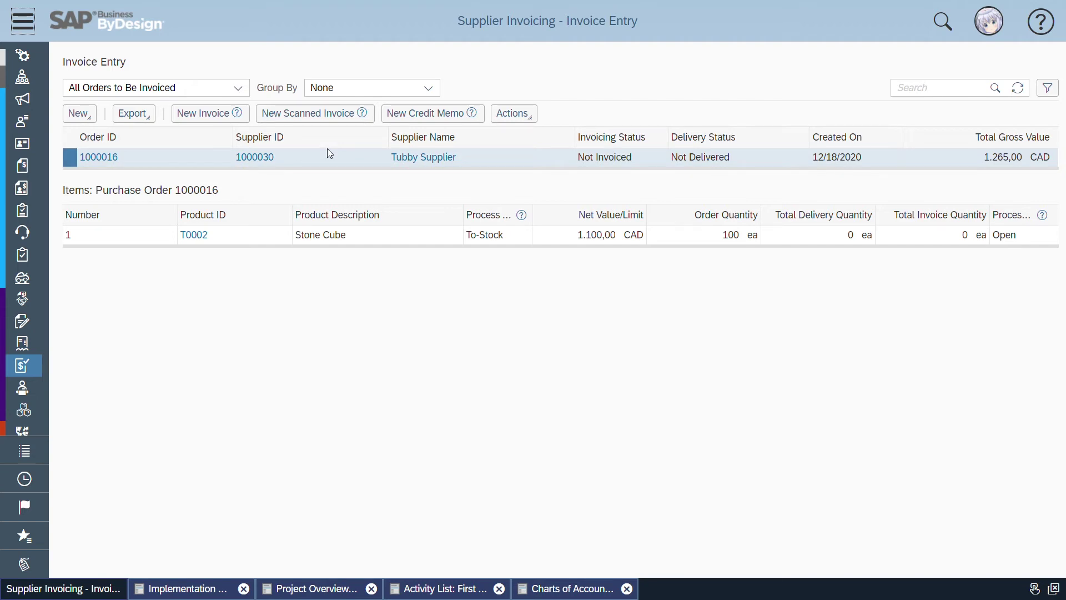
Step: Create and post invoice 7 for order 1000016 (1.265,00 CAD), then bring up the user menu
left_click(209, 113)
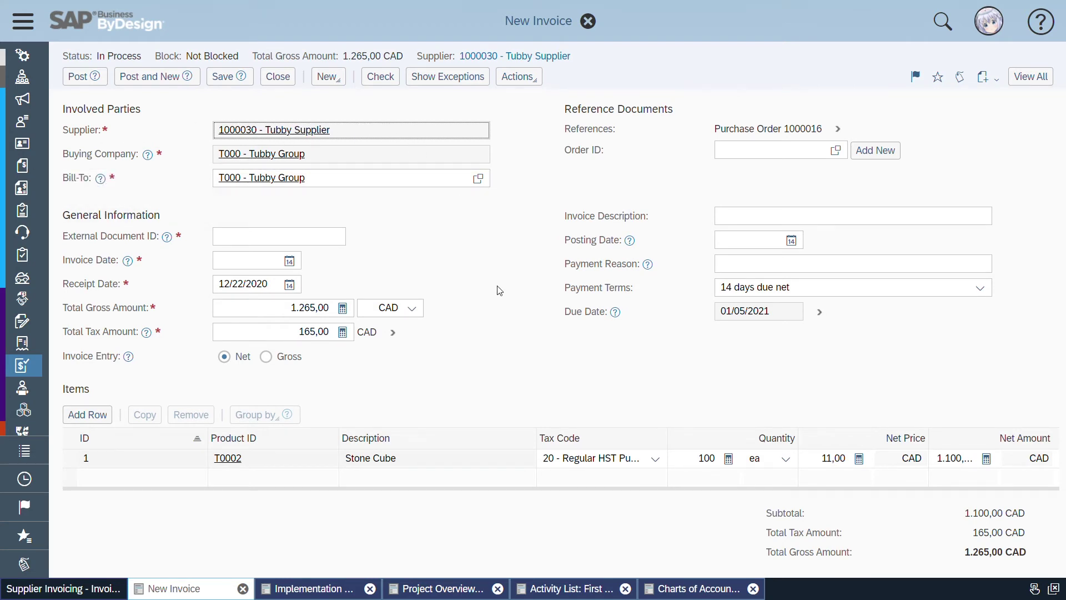
left_click(83, 78)
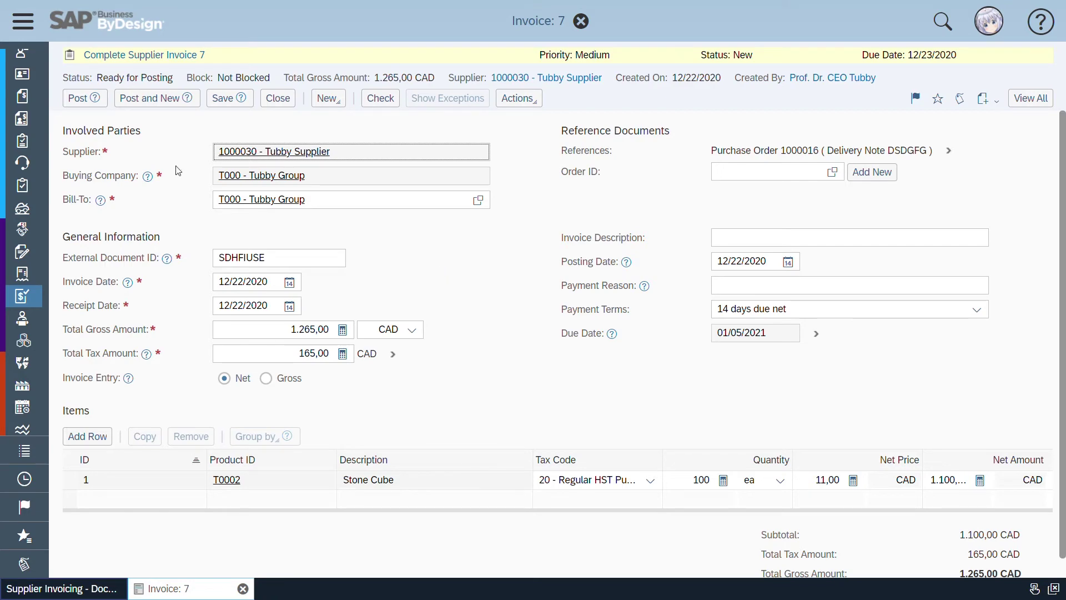
left_click(83, 100)
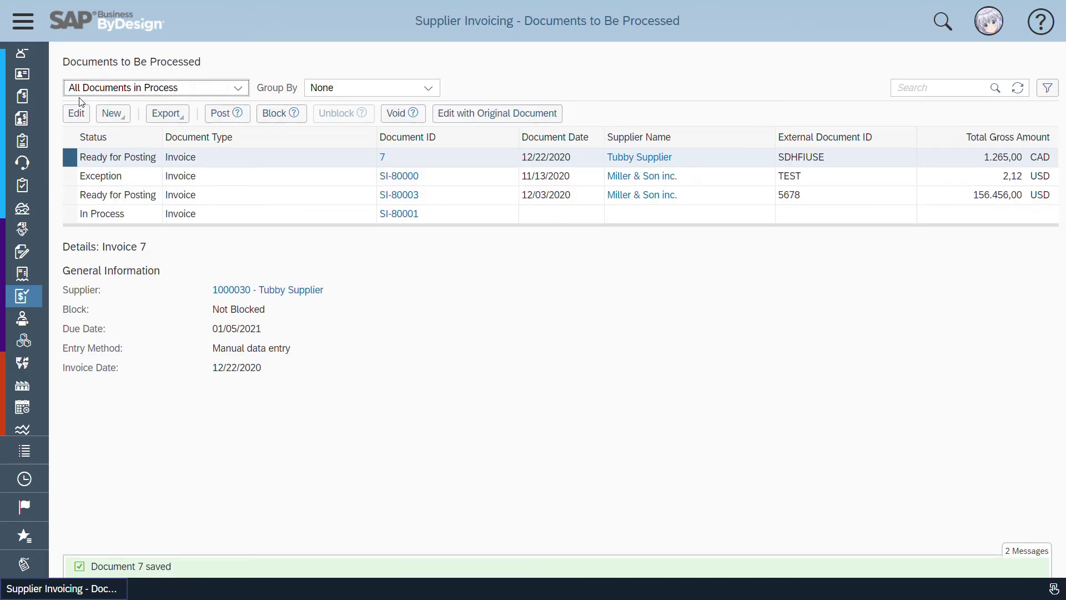
left_click(225, 116)
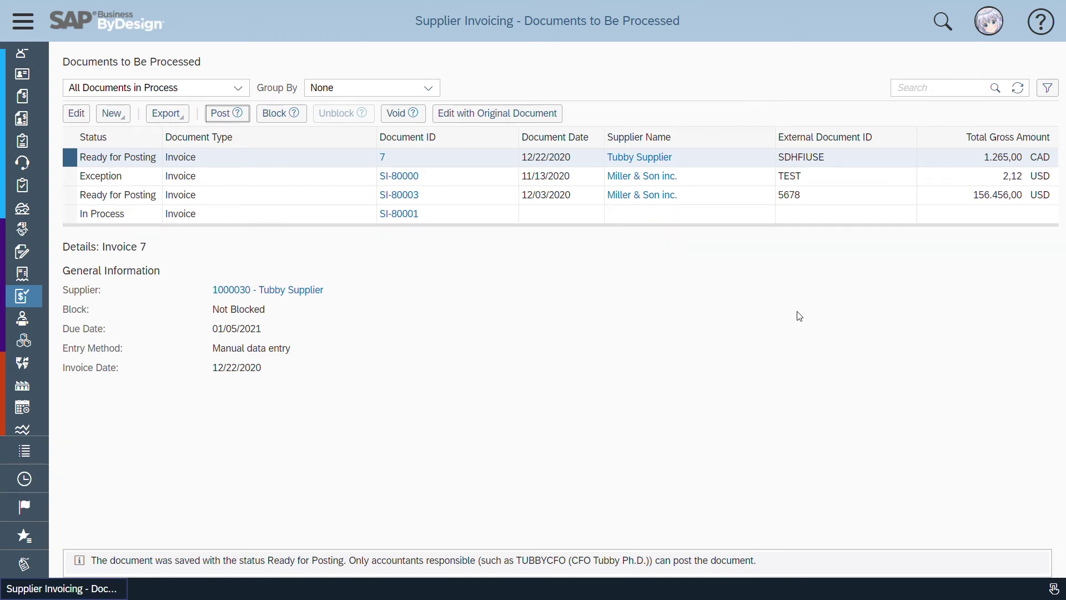
left_click(989, 28)
Step: Log off and log back on as the accountant with English as the login language
left_click(895, 143)
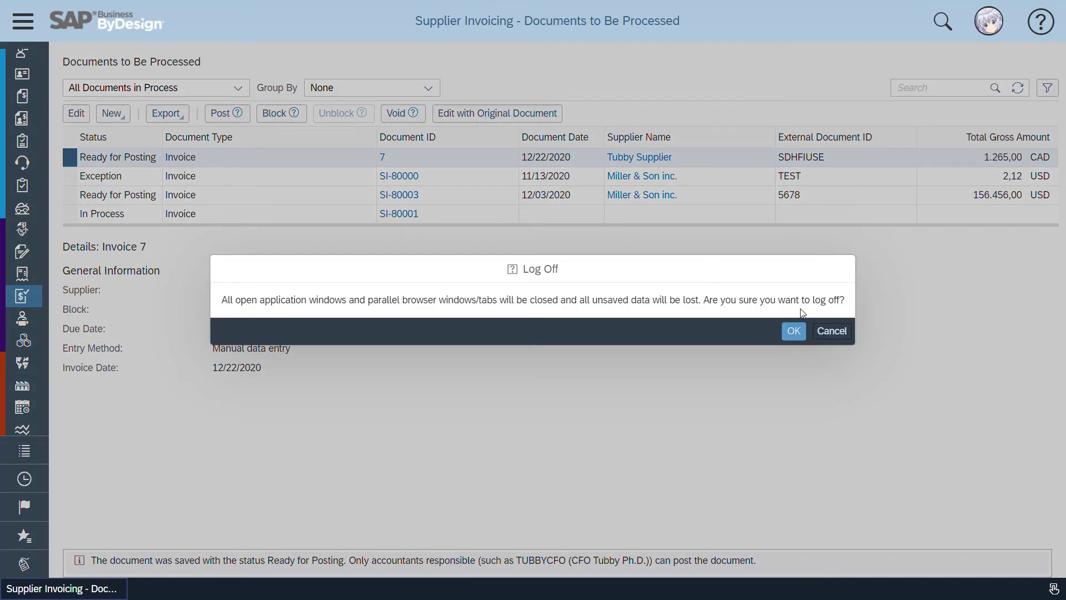
left_click(798, 331)
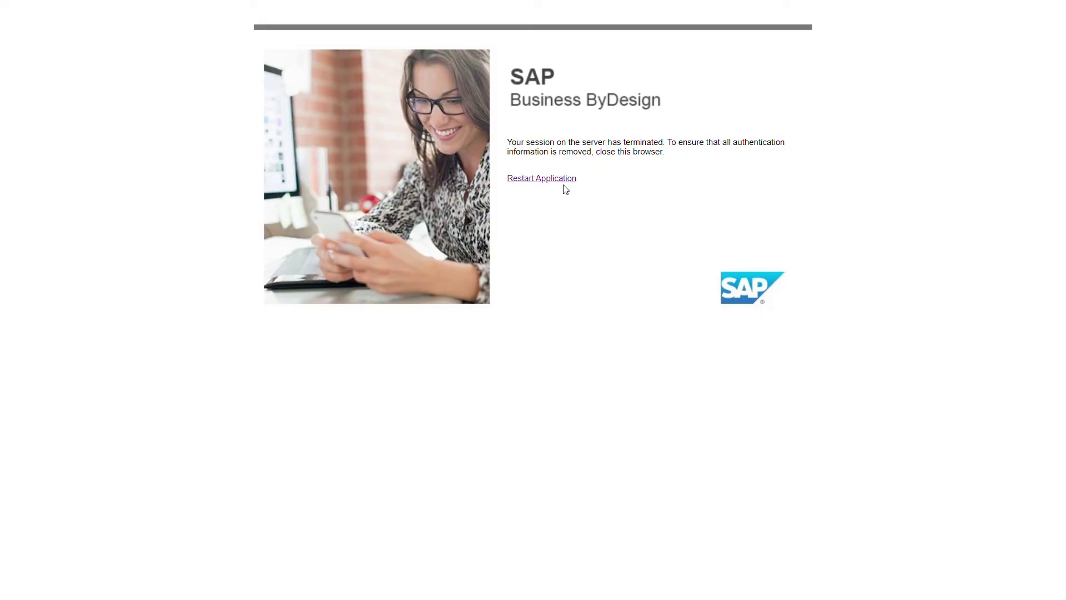
left_click(562, 180)
left_click(529, 303)
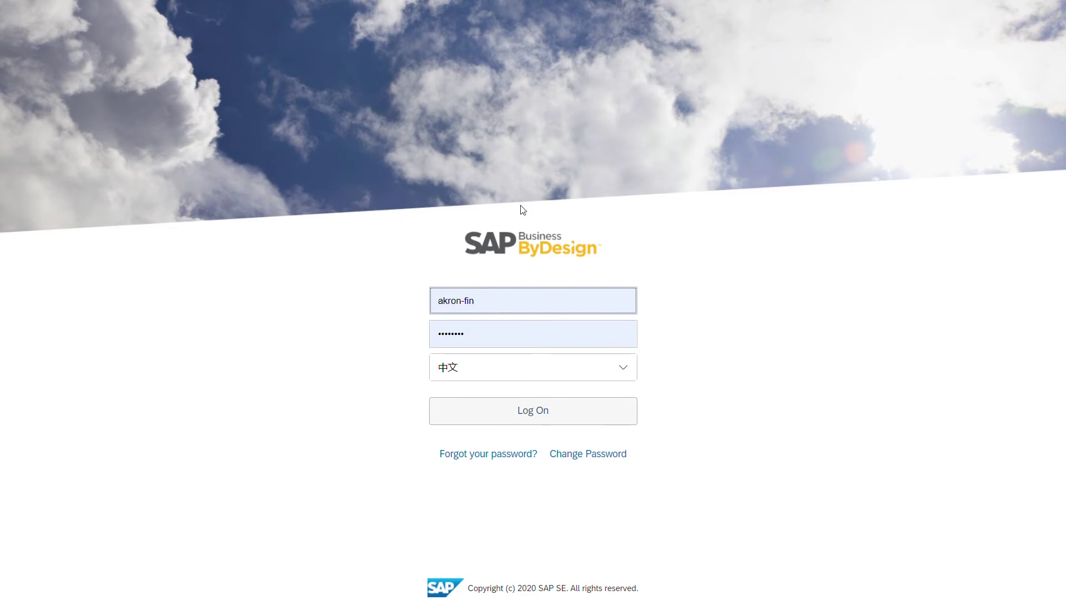
left_click(623, 368)
left_click(558, 393)
left_click(552, 417)
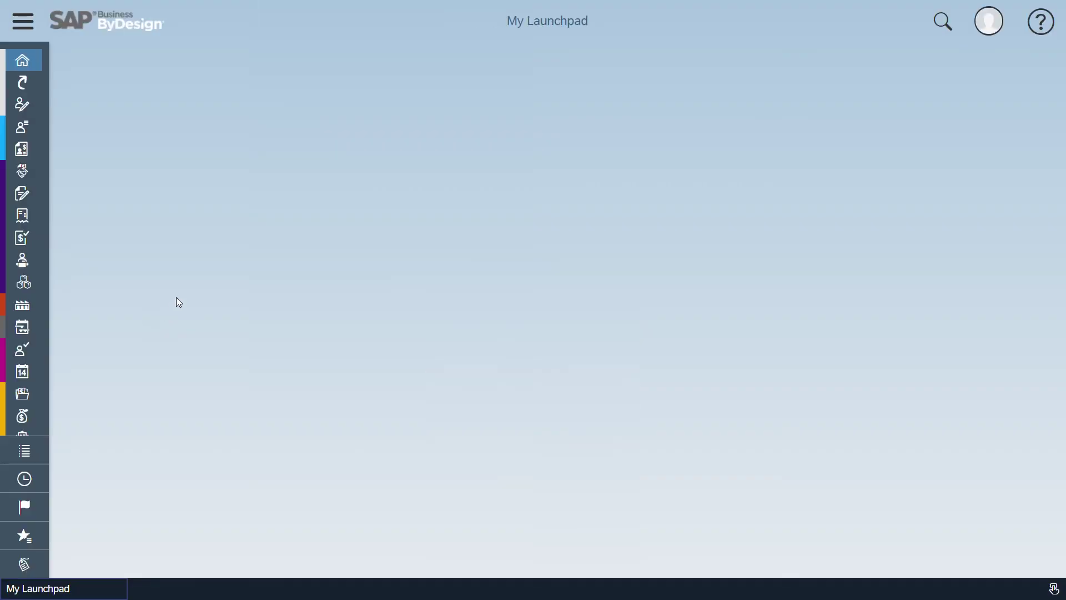
Step: Post supplier invoice 7 from Documents to Be Processed with All Documents in Process shown
mouse_move(22, 128)
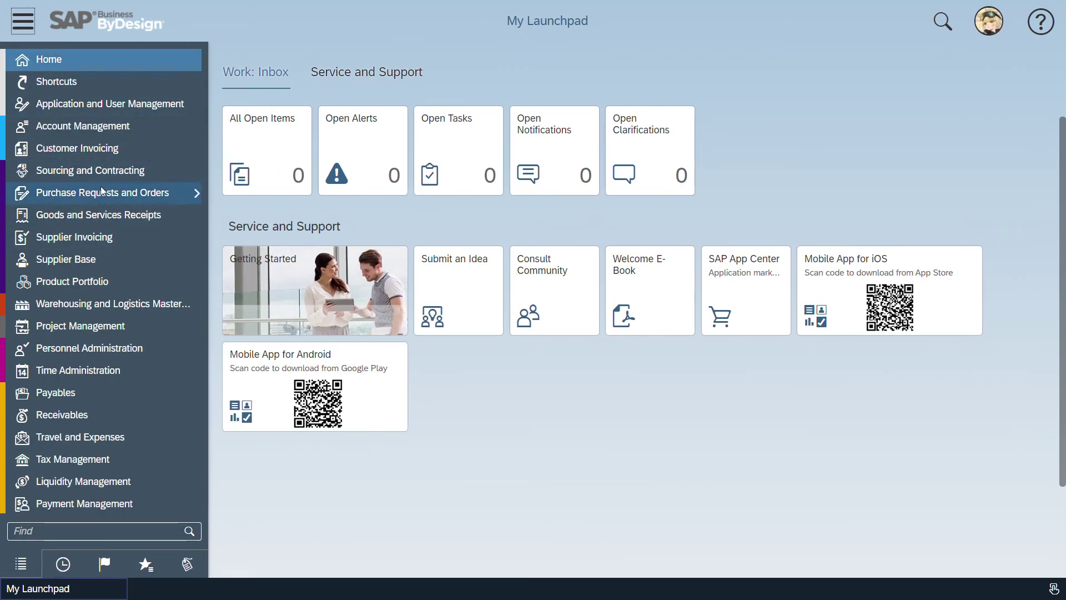
mouse_move(146, 238)
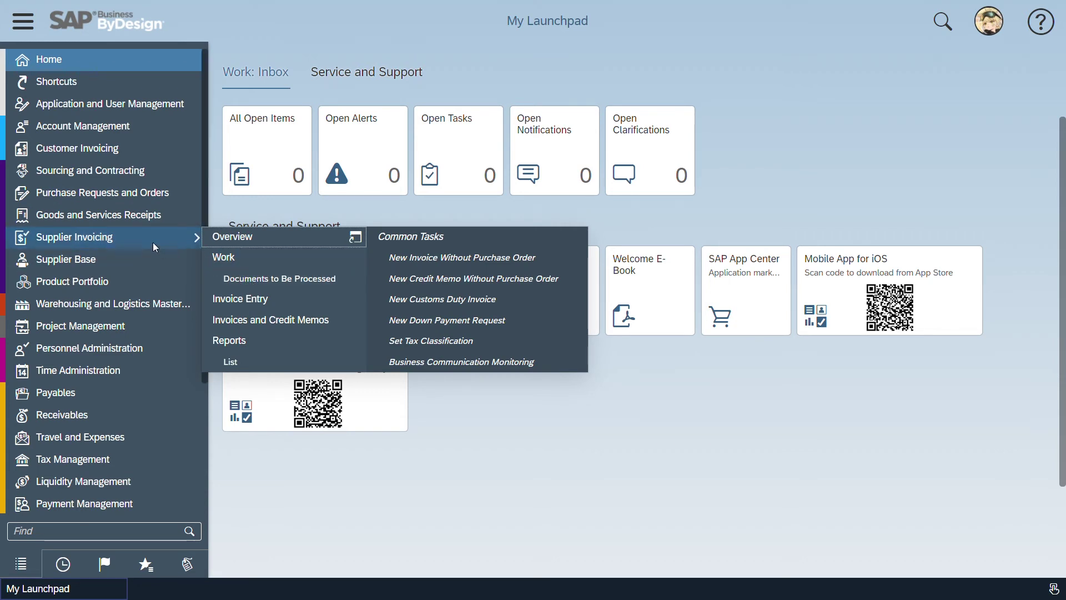
left_click(251, 279)
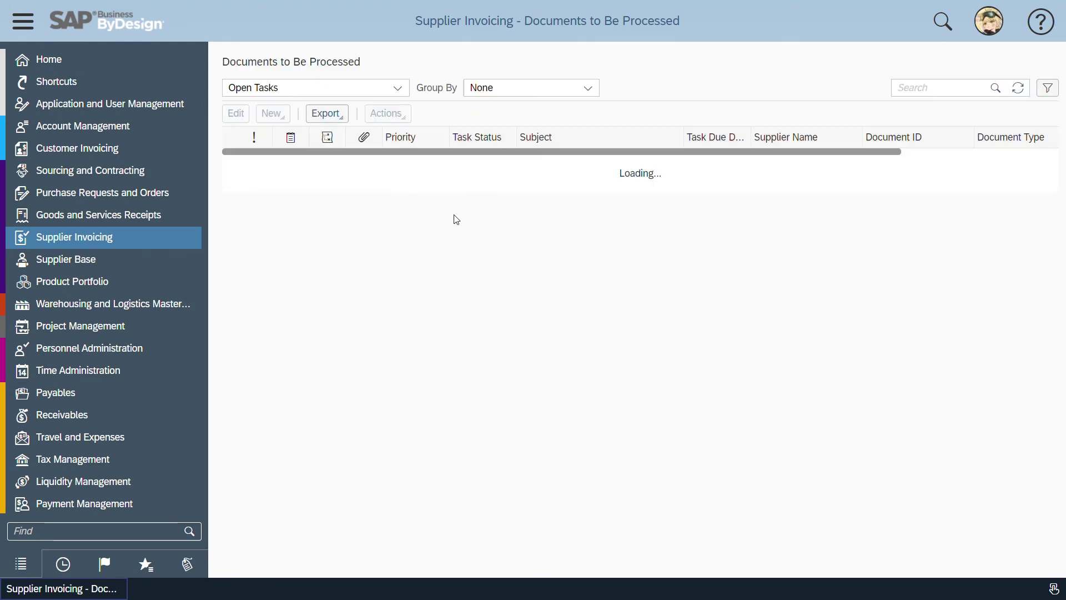
left_click(398, 88)
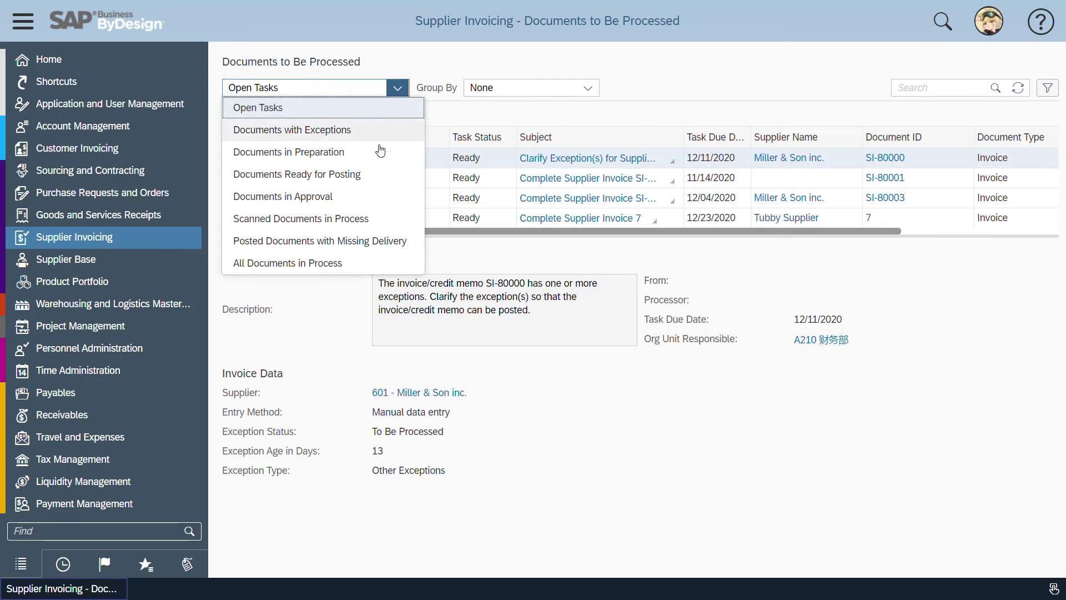
left_click(325, 264)
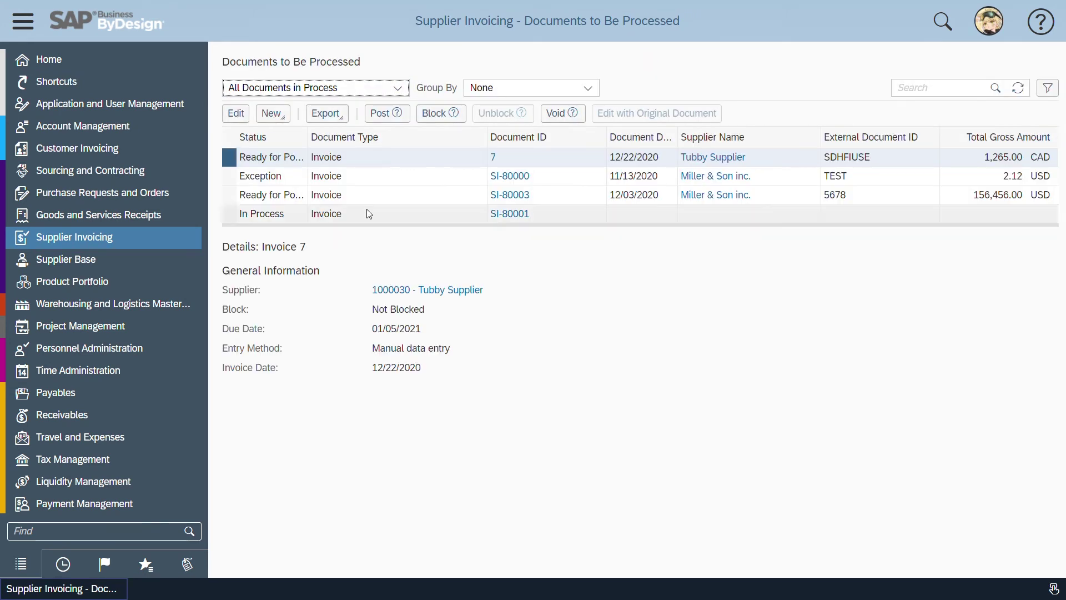
left_click(388, 114)
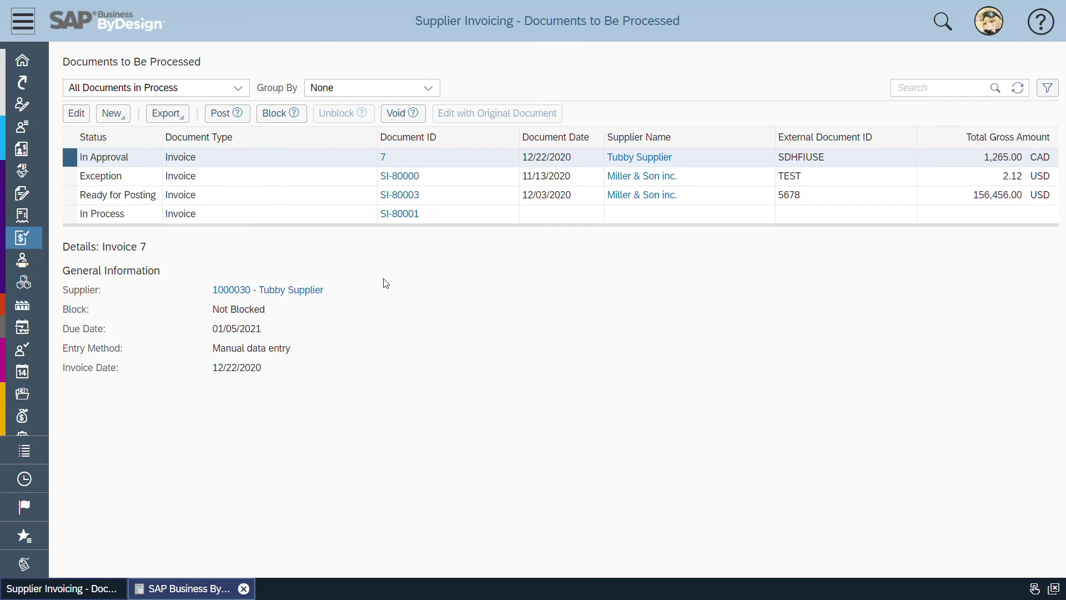
left_click(31, 22)
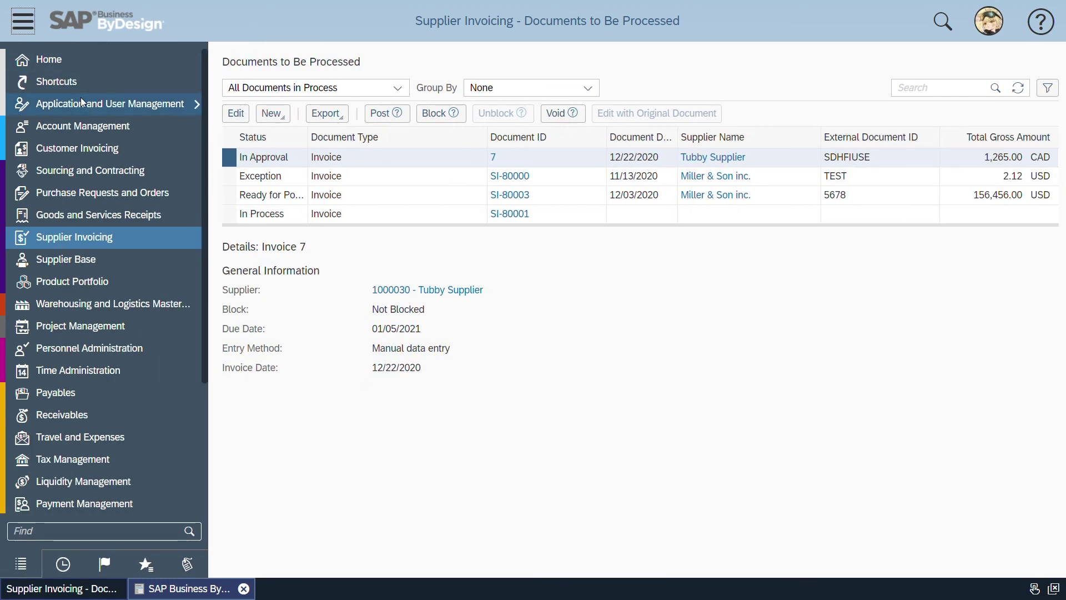
Step: List all task items in Business Task Management and review the Approval Invoice and cost rate tasks
mouse_move(82, 102)
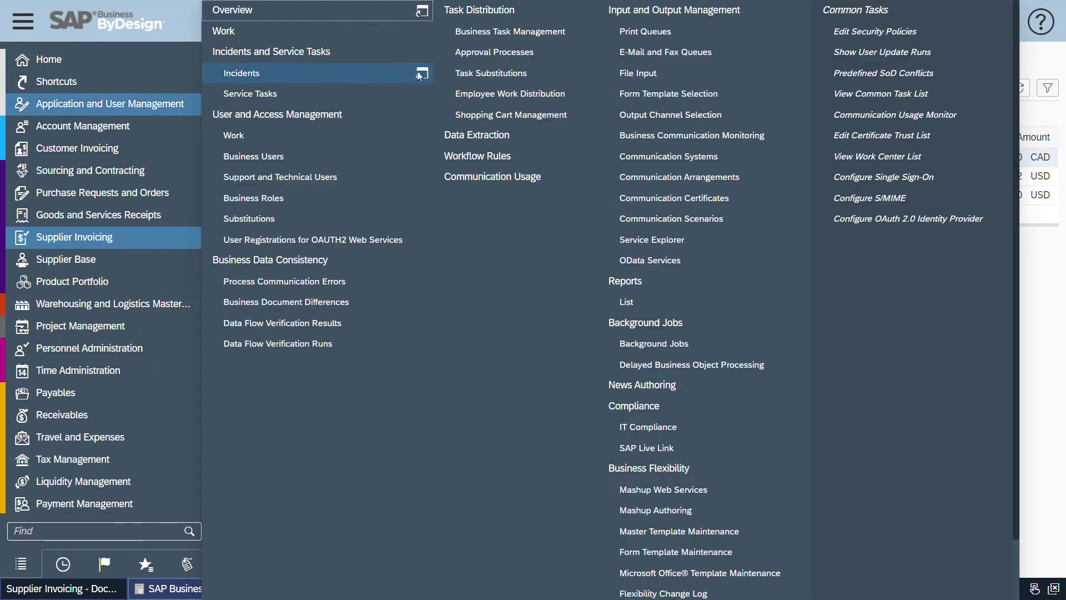
left_click(503, 32)
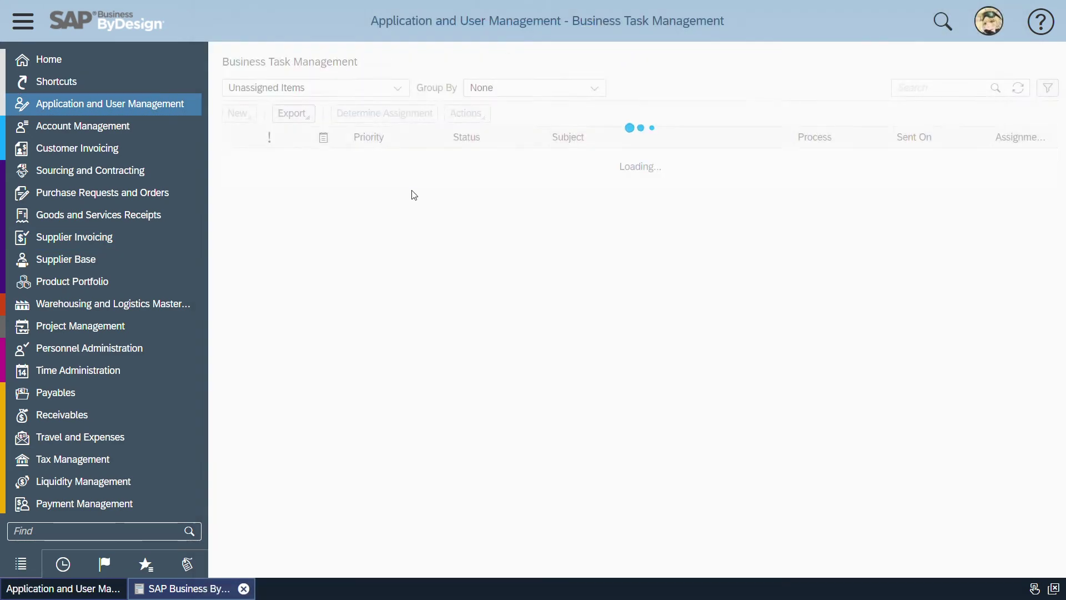
left_click(398, 131)
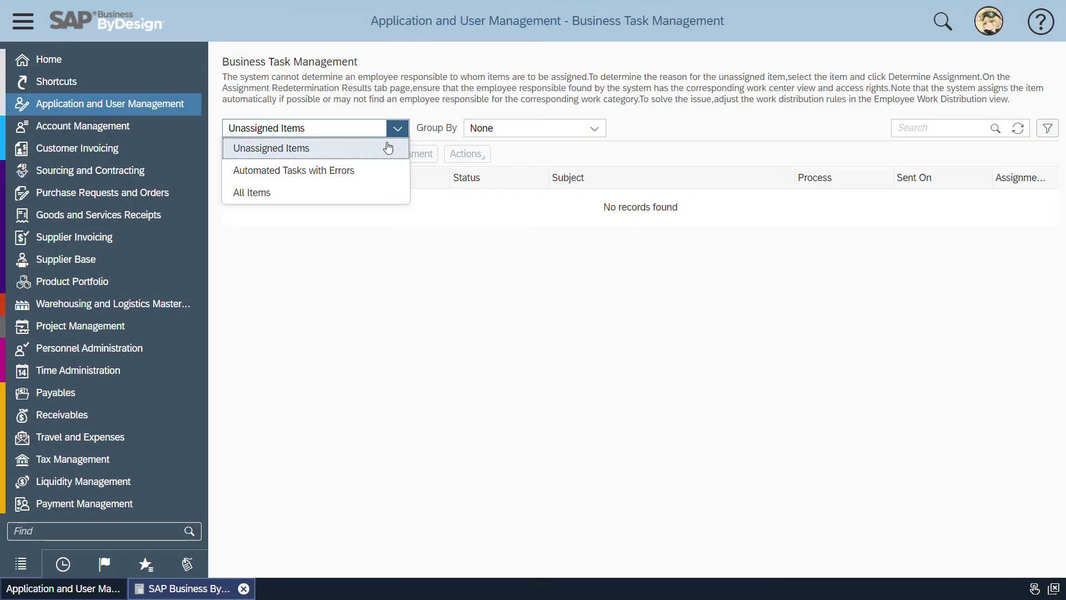
left_click(321, 191)
left_click(658, 207)
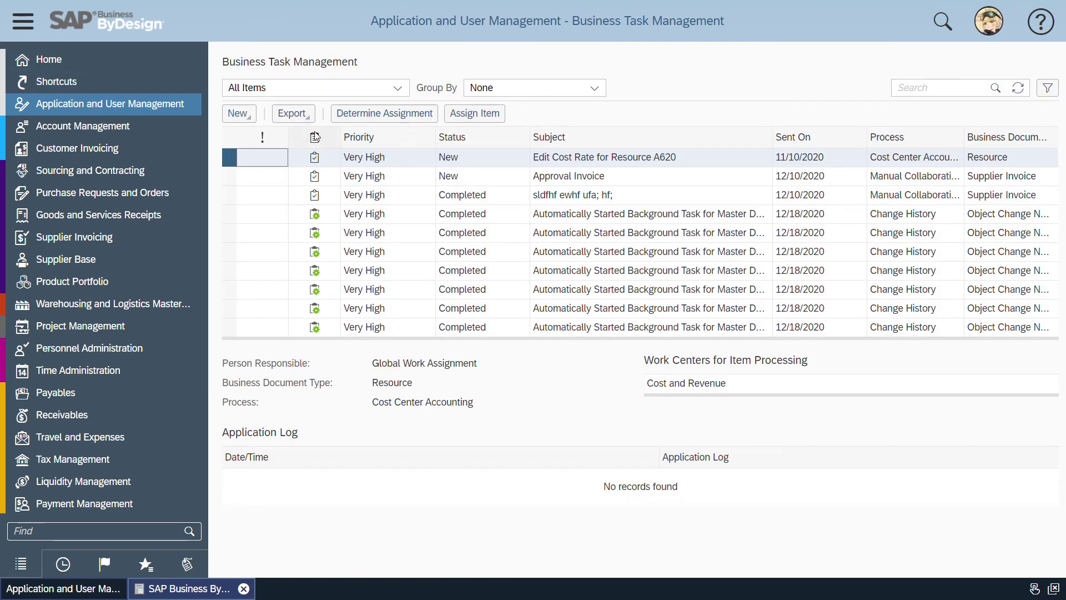
left_click(482, 181)
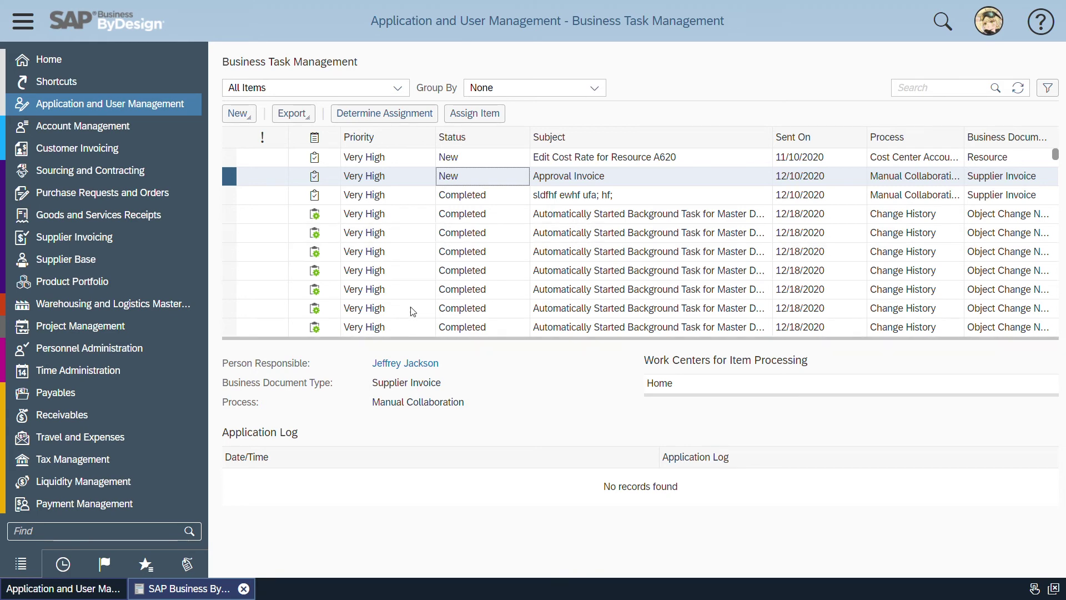
left_click(425, 159)
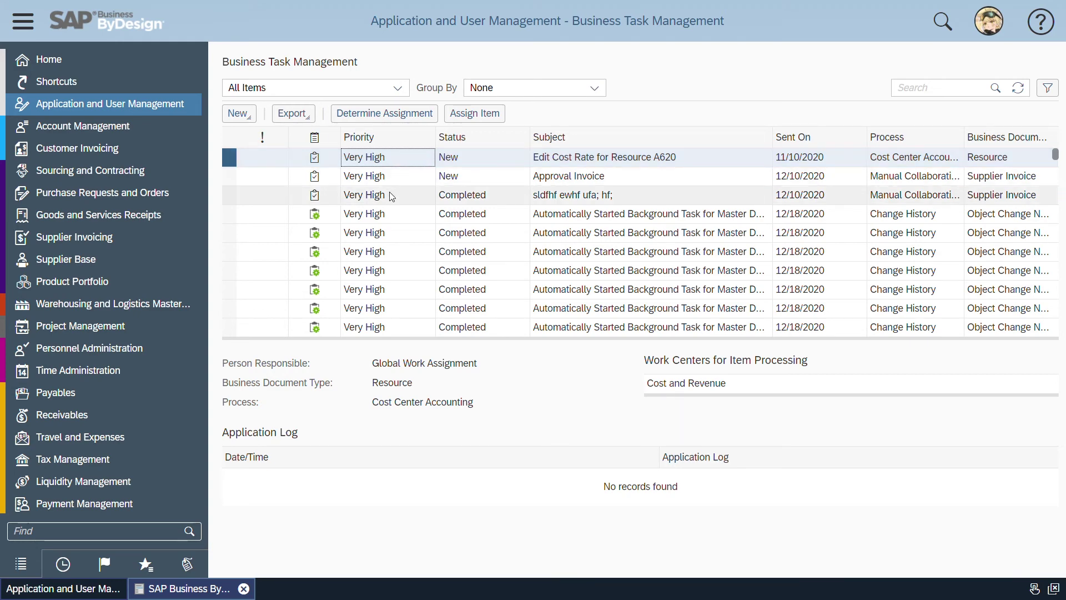
Step: Sort the tasks by Sent On, newest first, and select the Approve Supplier Invoice 7 task
scroll(470, 275, "down", 5)
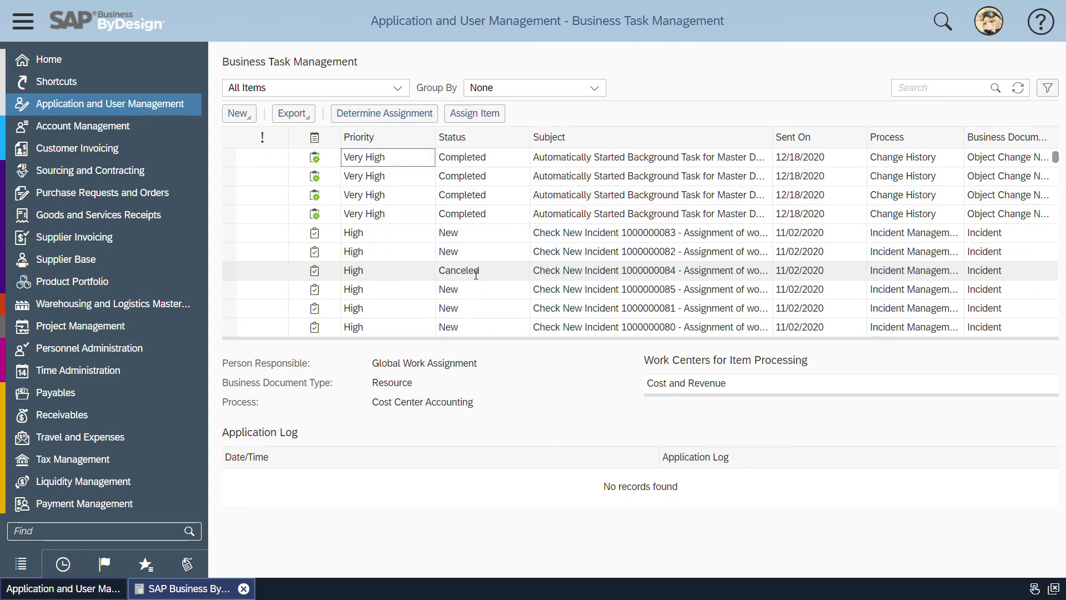
scroll(471, 274, "down", 2)
scroll(472, 274, "up", 5)
scroll(475, 275, "up", 3)
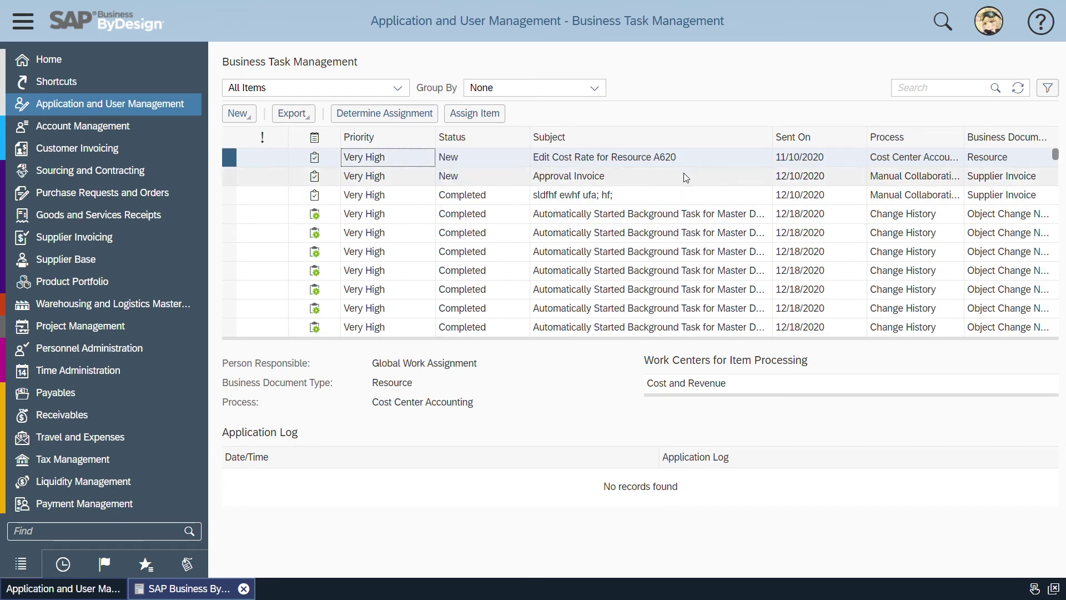
left_click(821, 138)
left_click(837, 179)
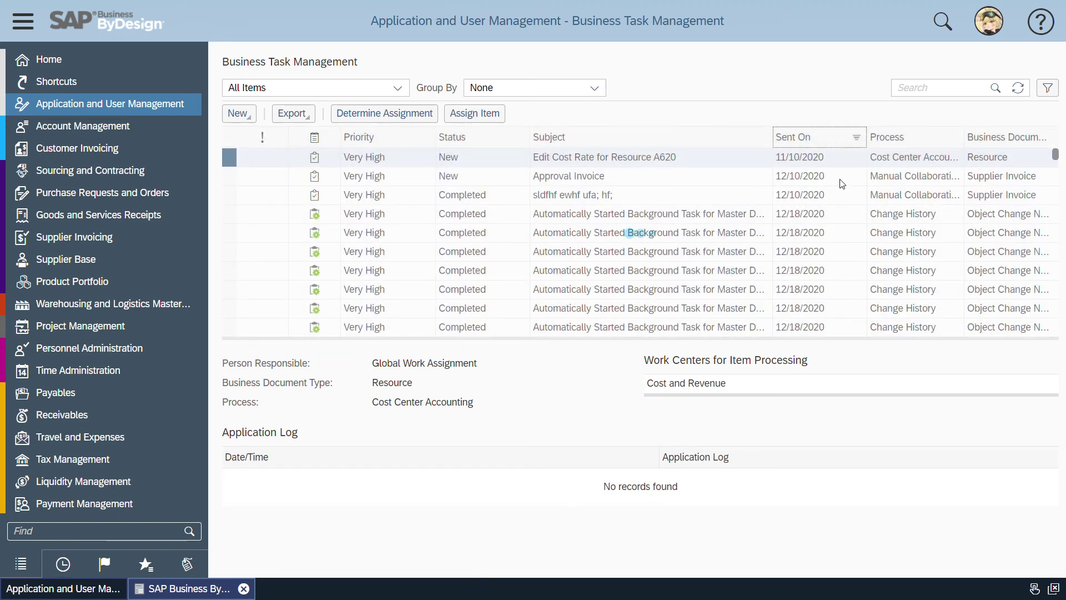
left_click(835, 140)
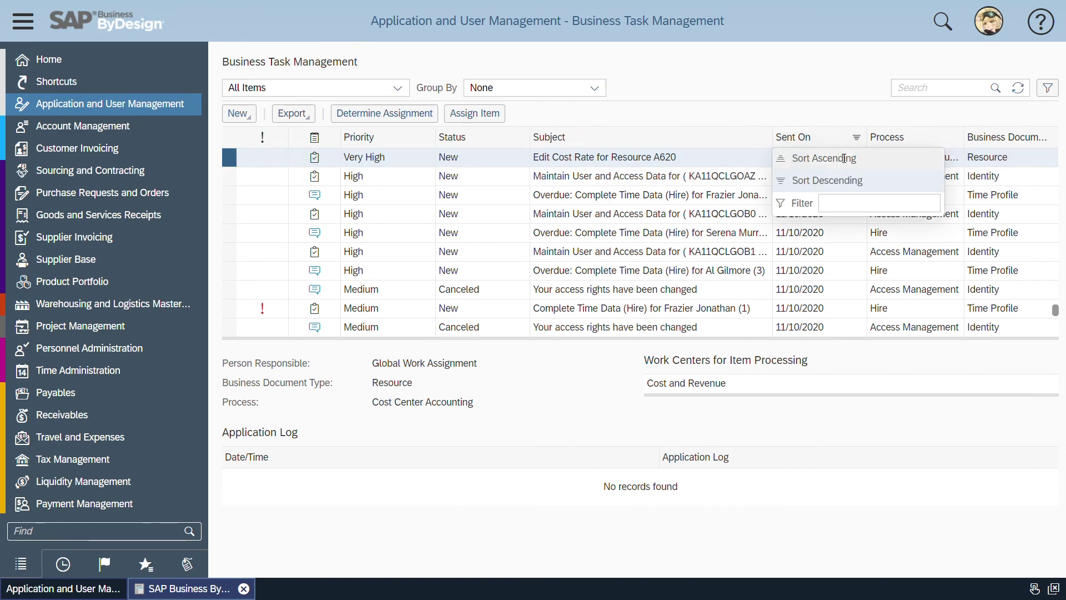
left_click_drag(1055, 309, 1055, 155)
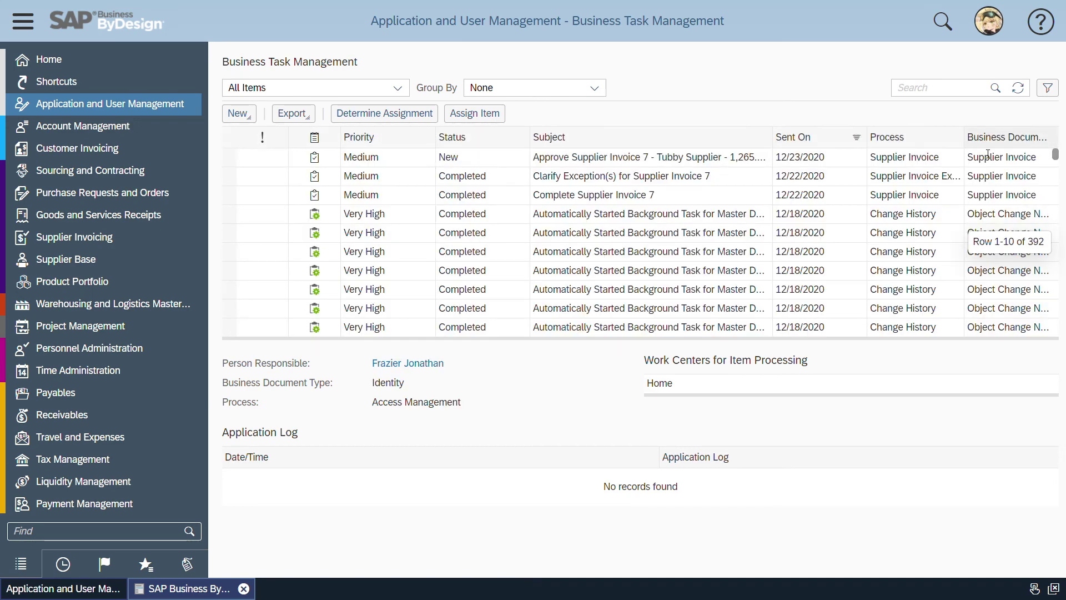
left_click(491, 161)
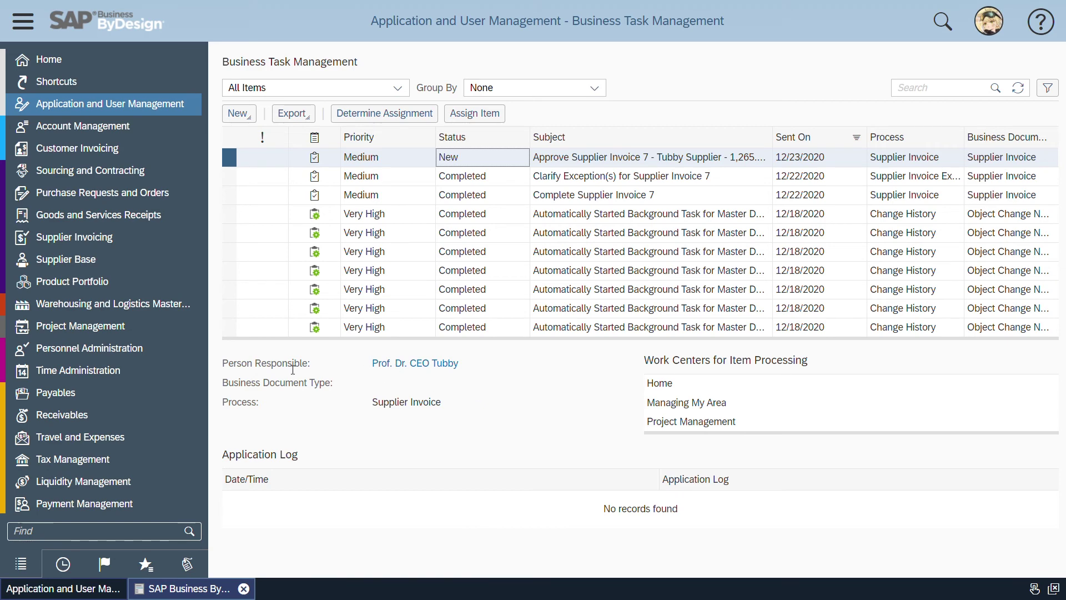
Step: Log off the current user and return to the login page
left_click(994, 23)
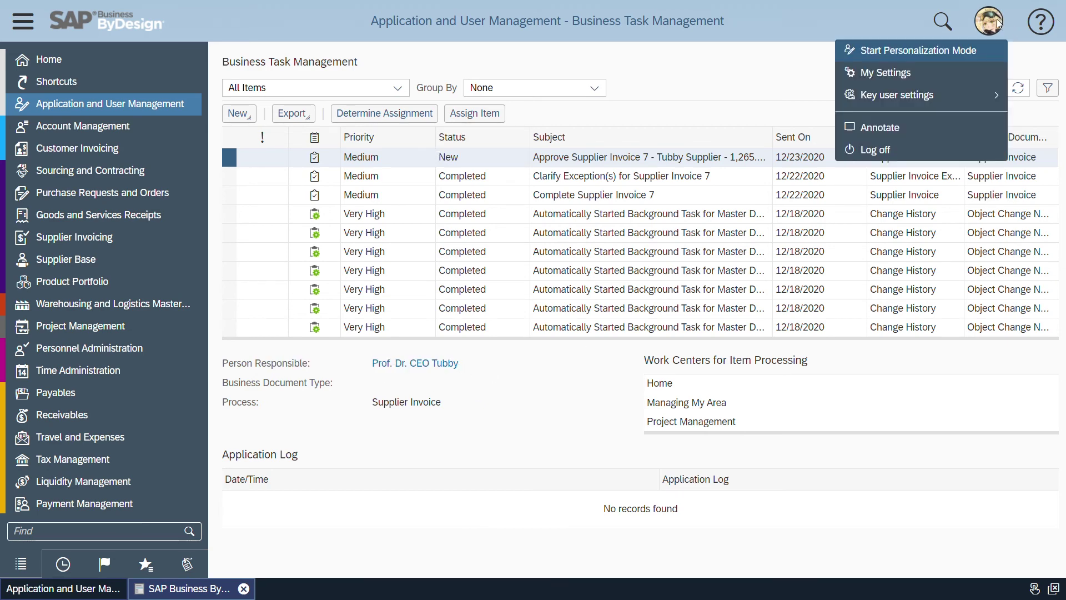
left_click(929, 149)
left_click(797, 333)
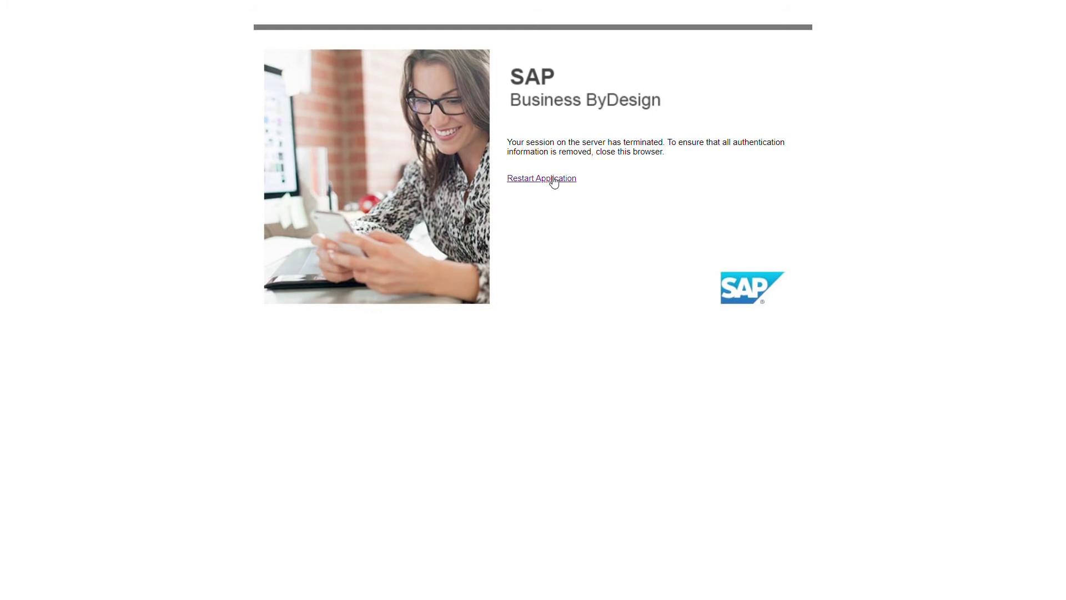
left_click(549, 178)
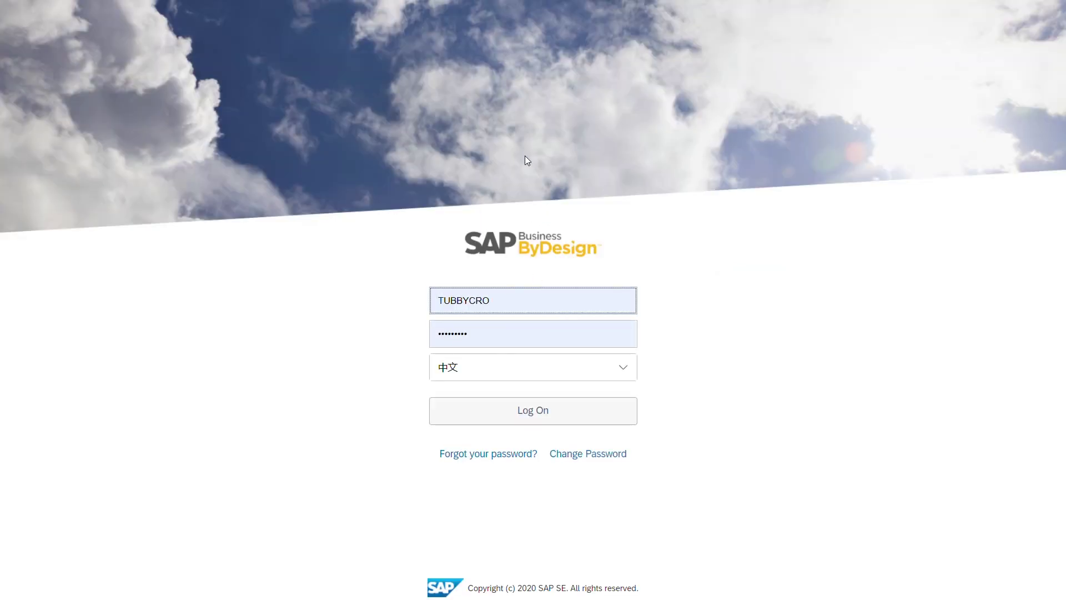
Step: Sign back in as the CEO user with English as the login language
left_click(502, 371)
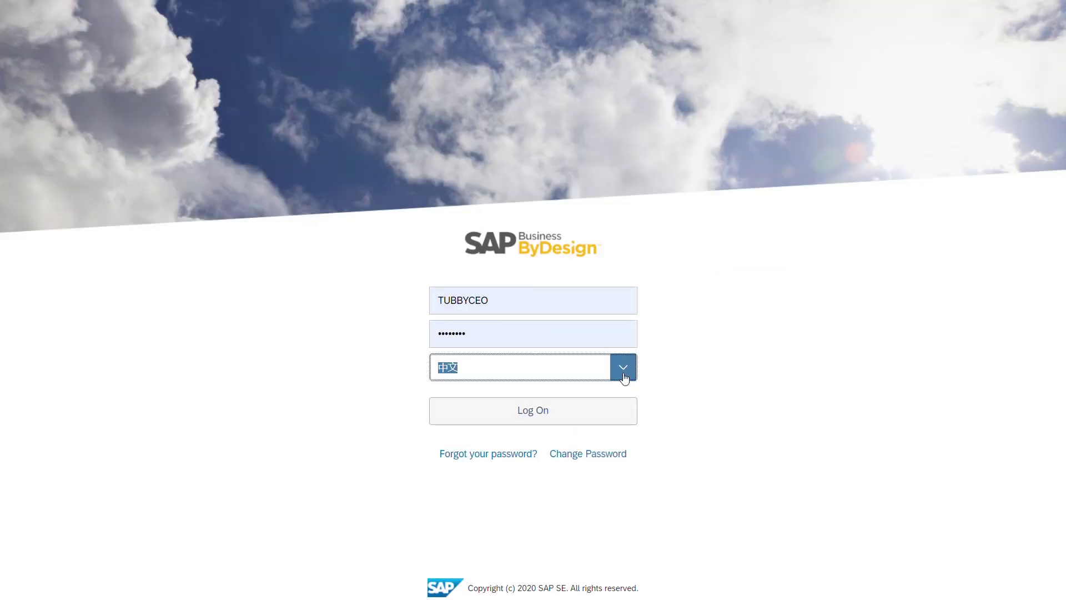
left_click(552, 393)
left_click(553, 409)
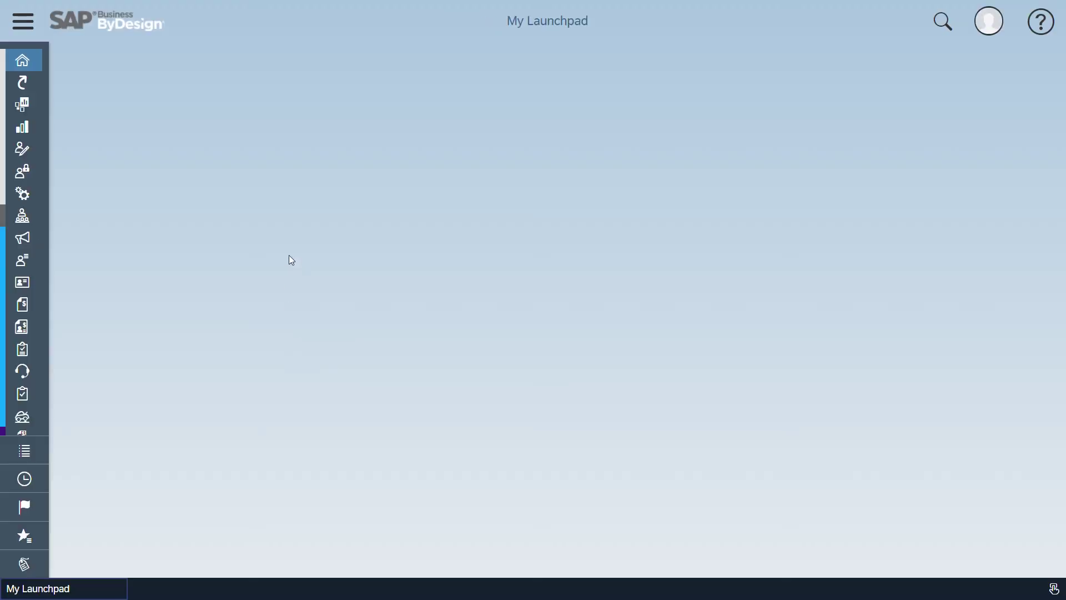
left_click(22, 25)
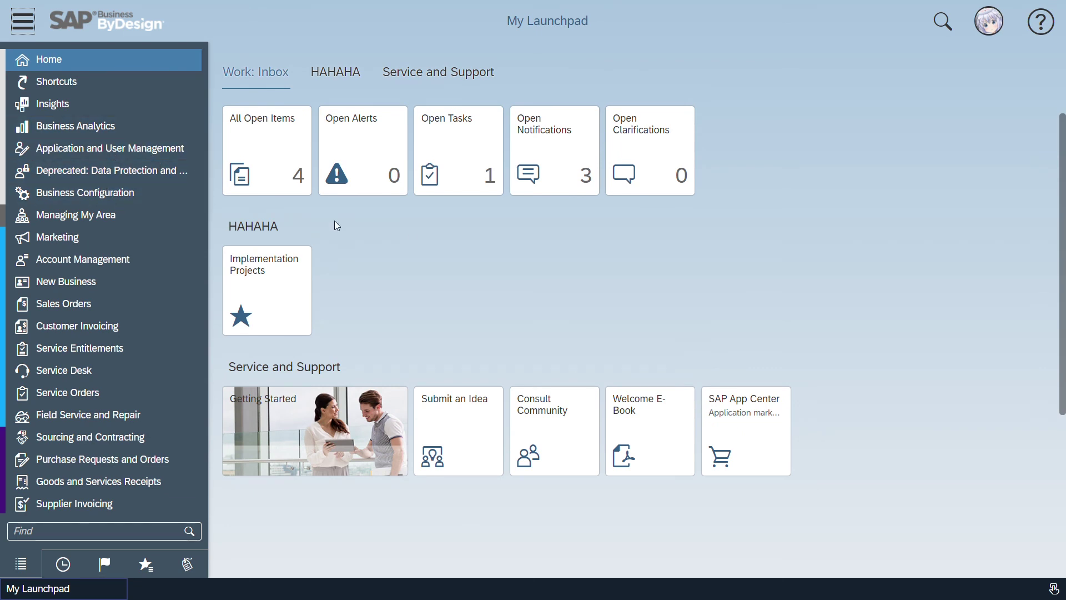
Step: From All Open Items, approve the Supplier Invoice 7 task for 1,265.00 CAD
left_click(271, 154)
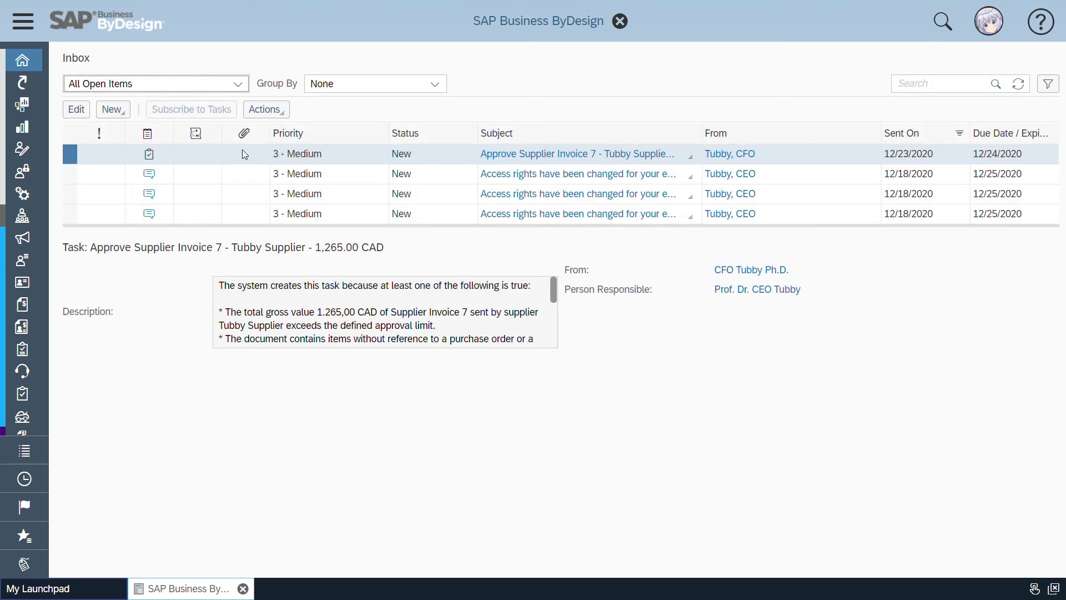
left_click(270, 110)
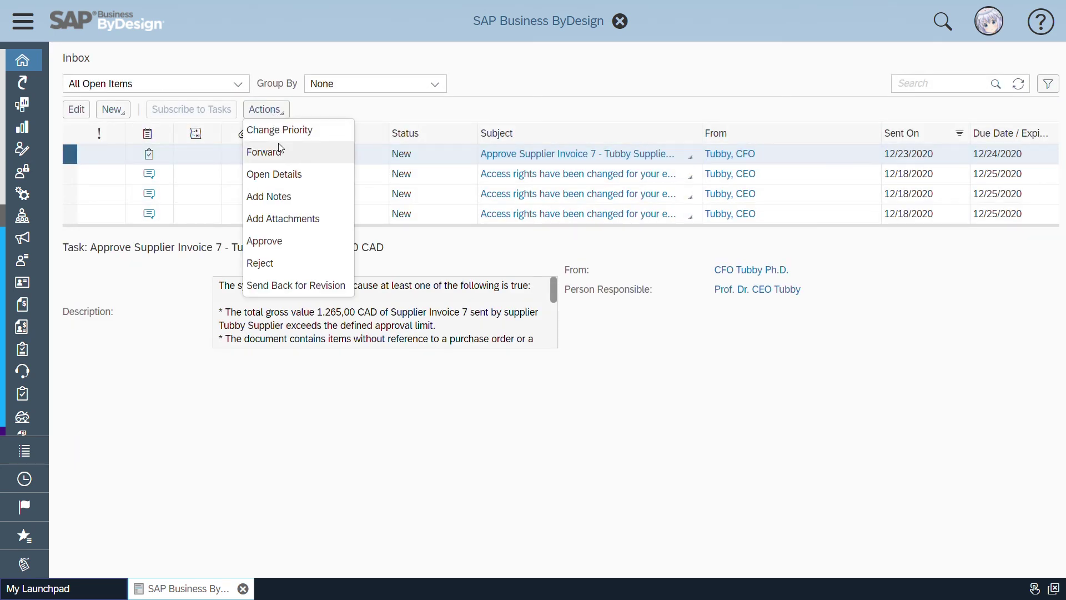
left_click(277, 247)
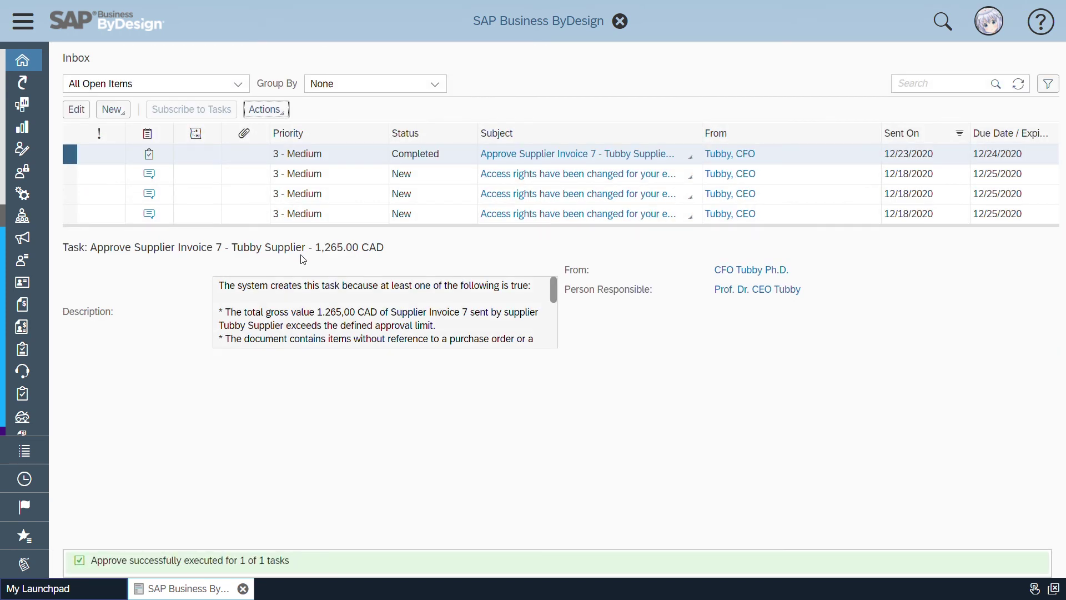
left_click(28, 29)
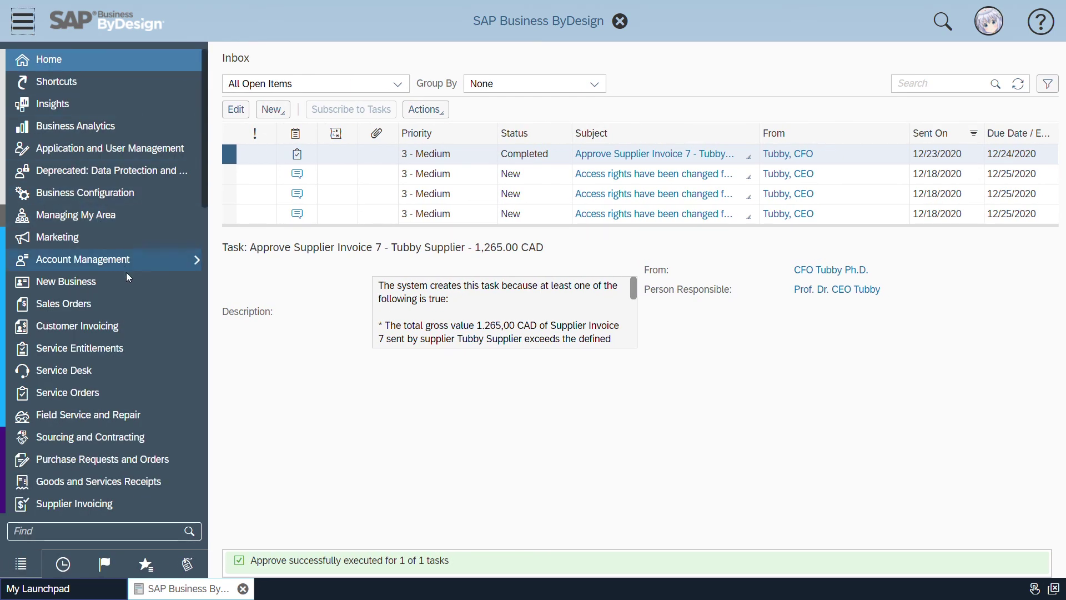
Step: Go to General Ledger > Journal Entries to list today's goods receipt and invoice postings
scroll(127, 279, "down", 10)
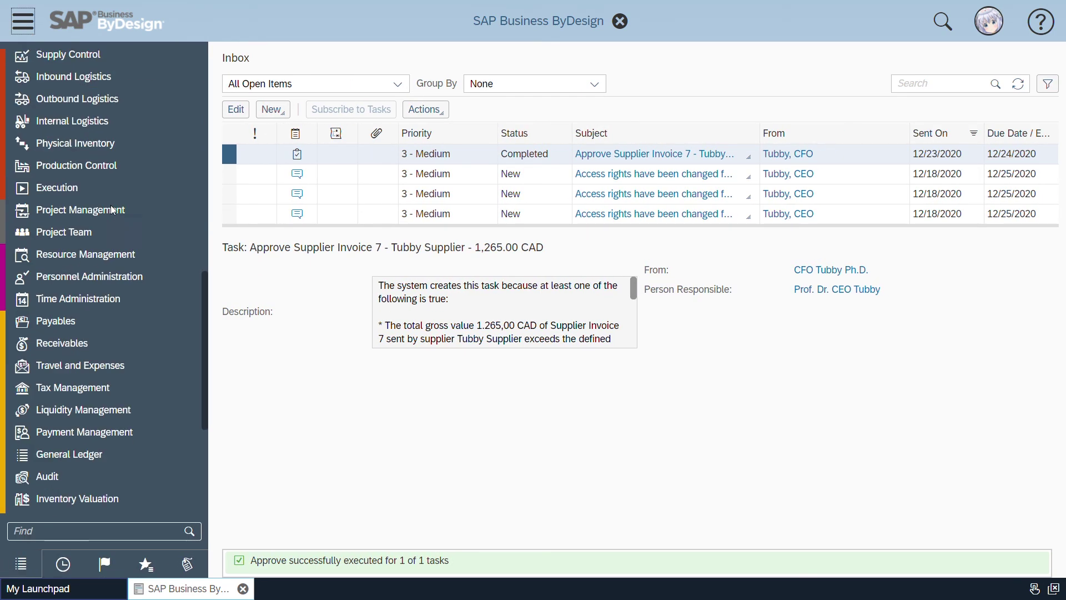
scroll(113, 209, "down", 4)
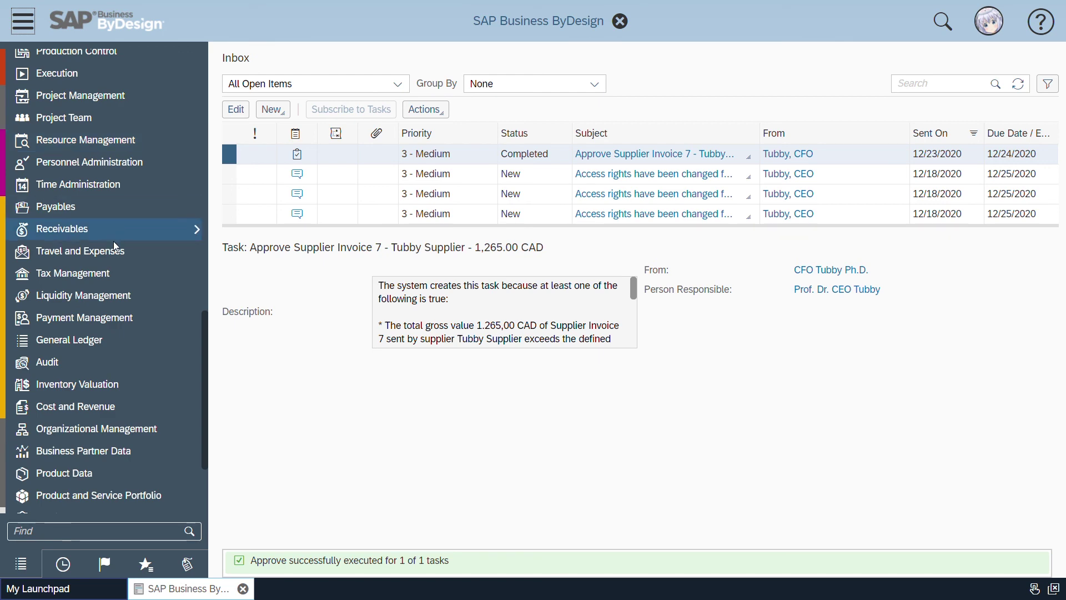
mouse_move(106, 342)
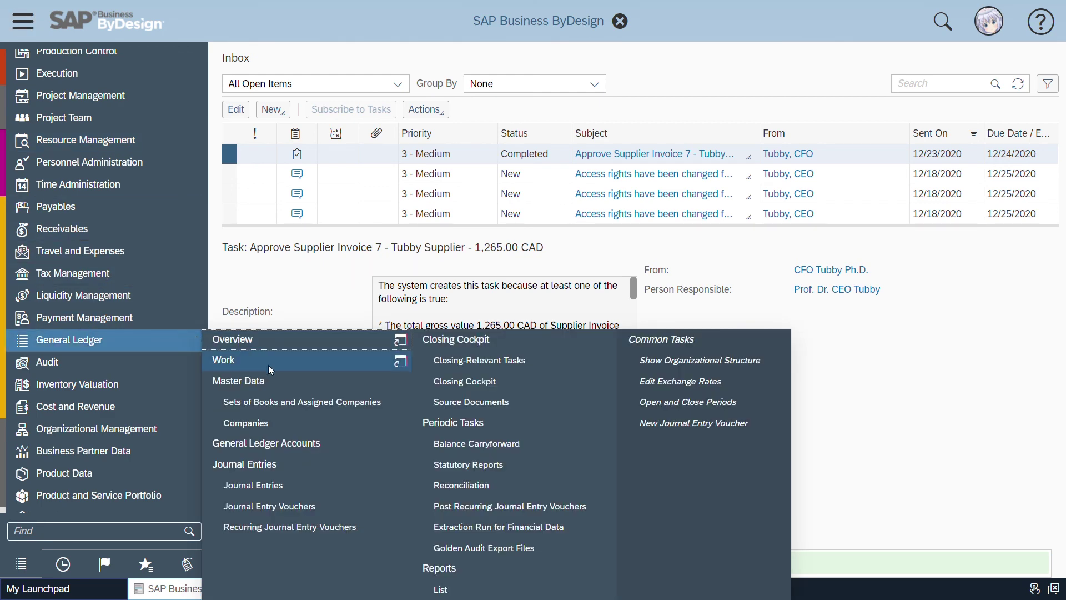
left_click(247, 467)
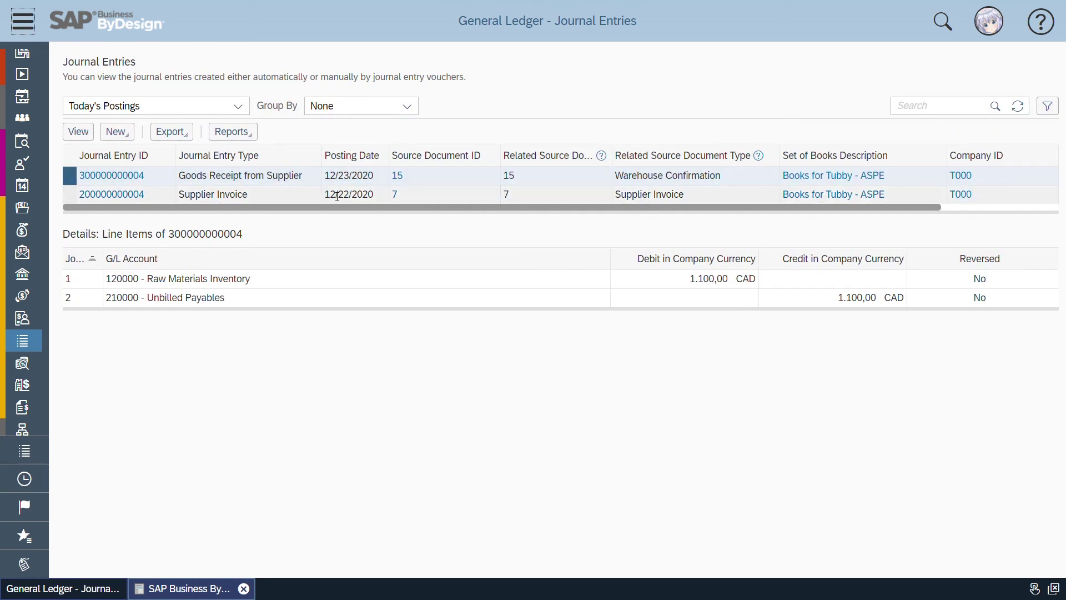
left_click(244, 194)
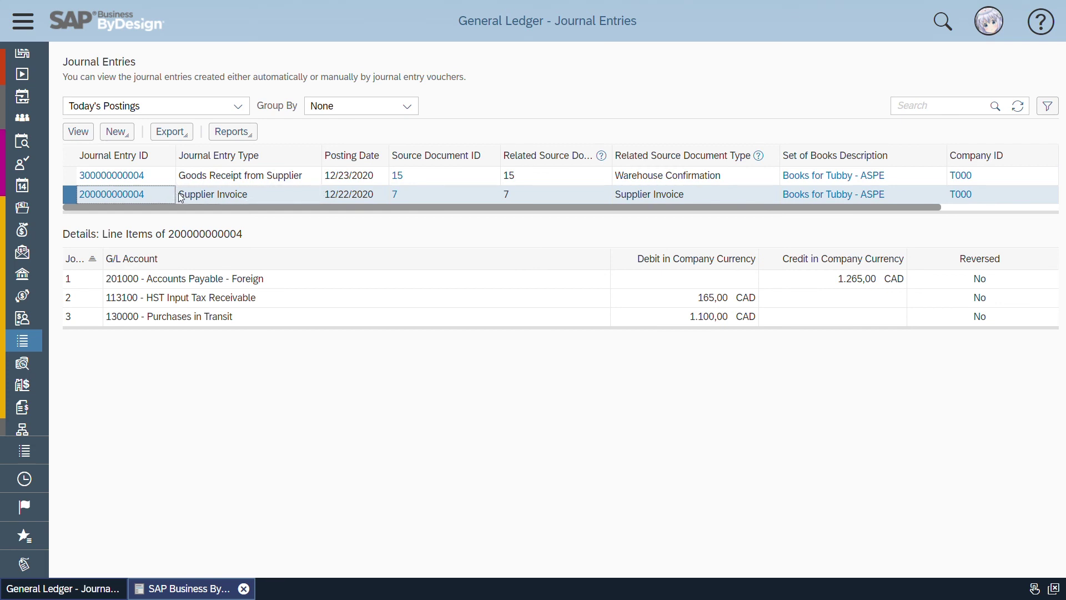
left_click_drag(177, 195, 425, 195)
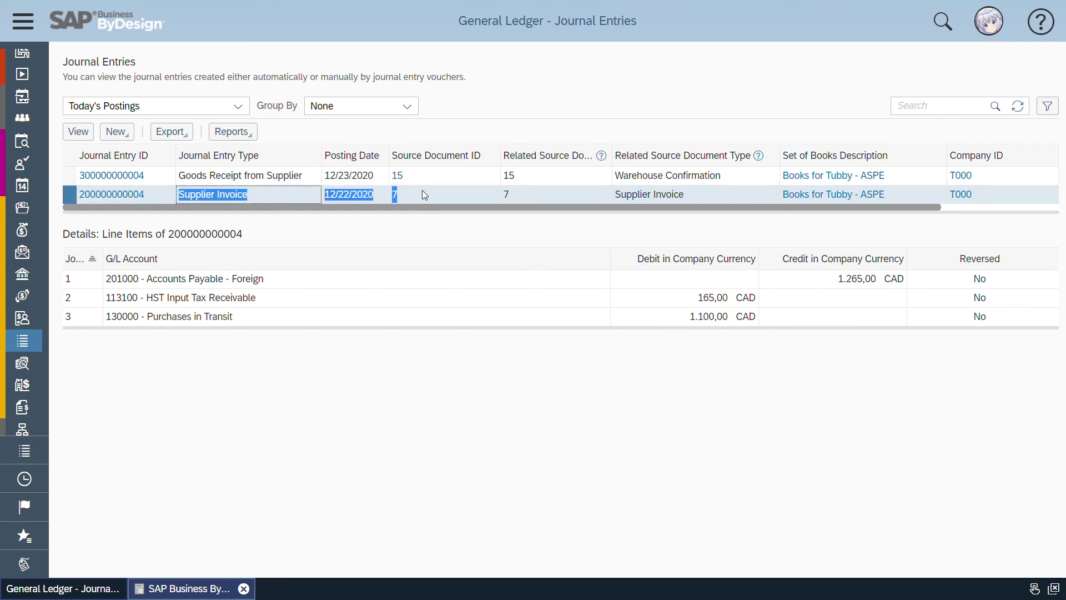
left_click(321, 247)
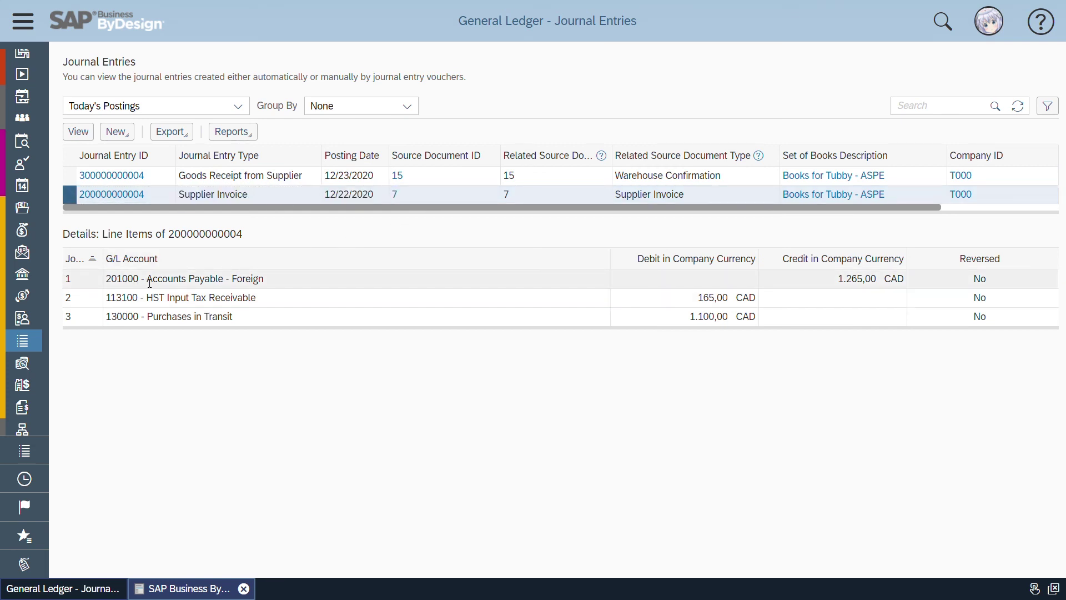
left_click_drag(150, 280, 286, 284)
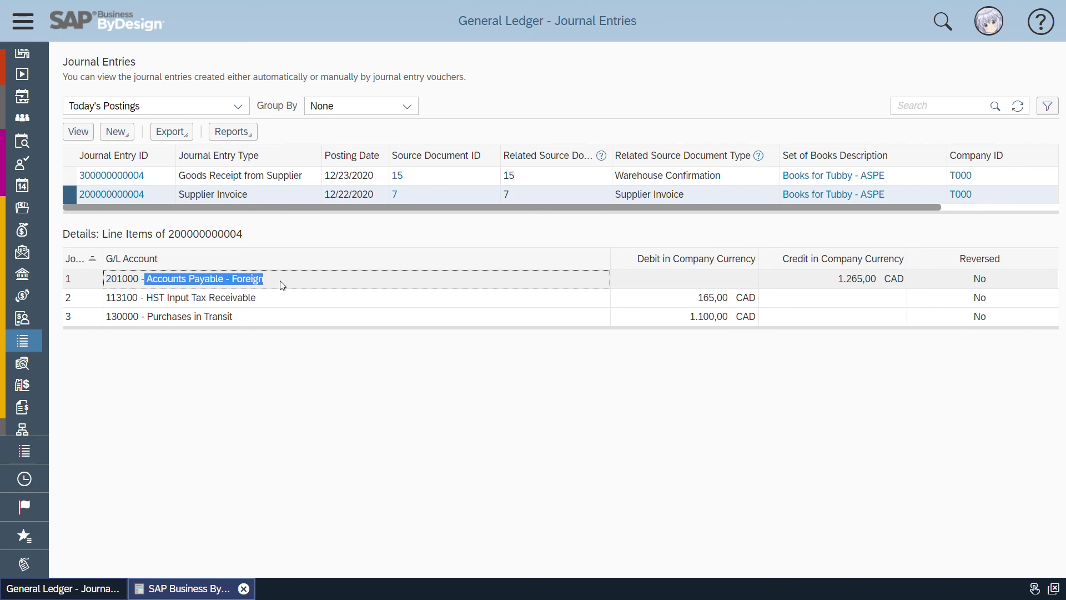
left_click(321, 238)
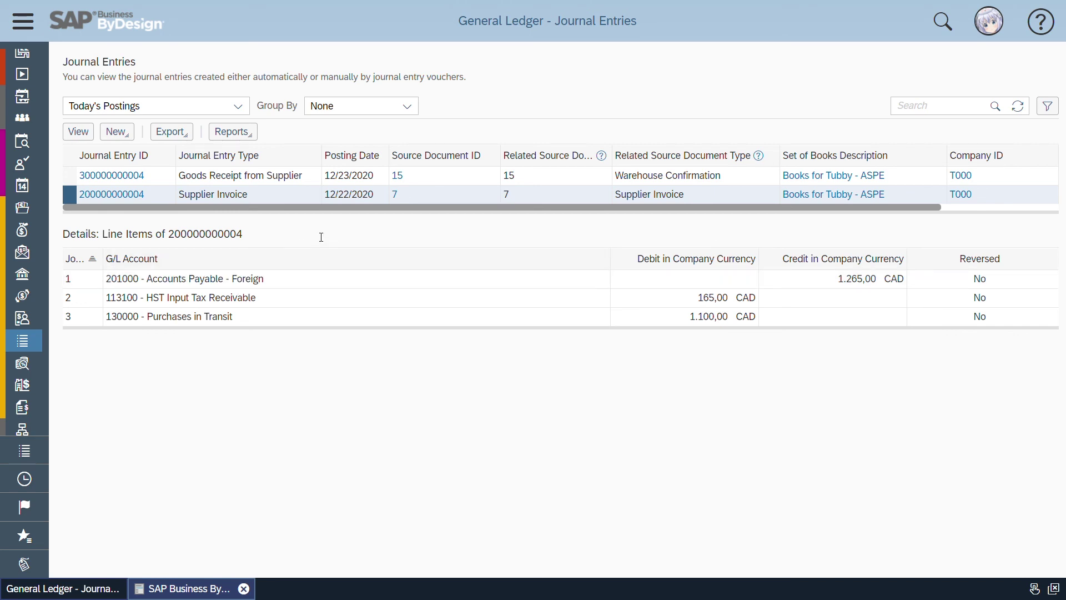